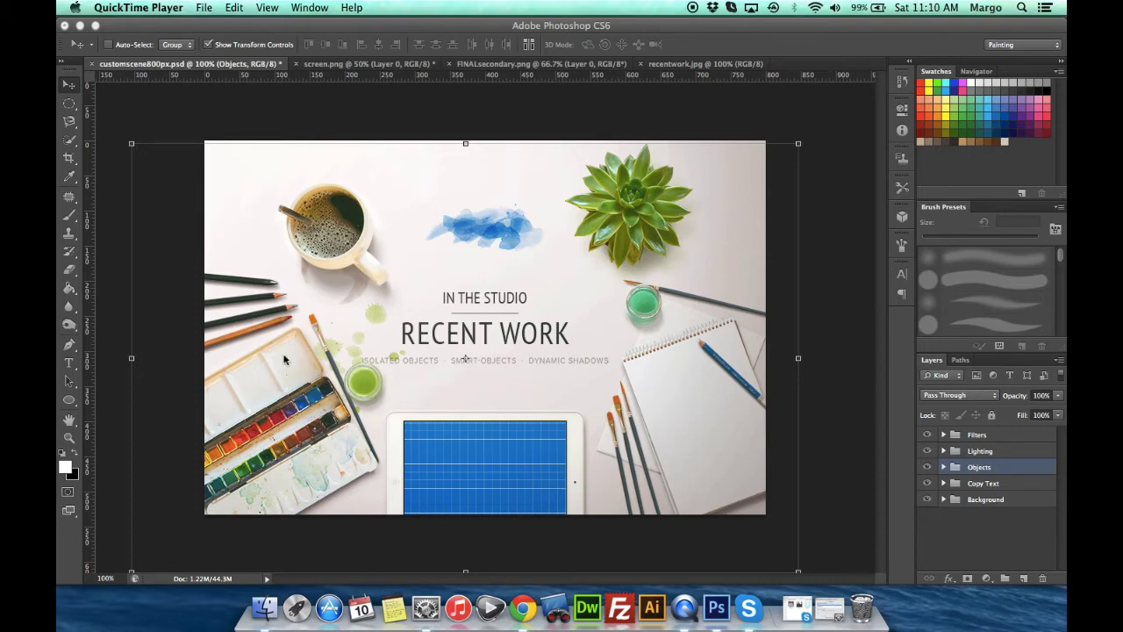
- Expand the Objects group and move the watercolors group down and to the left, farther off the canvas edge
{"action": "left_click", "coordinate": [944, 475]}
{"action": "left_click", "coordinate": [943, 467]}
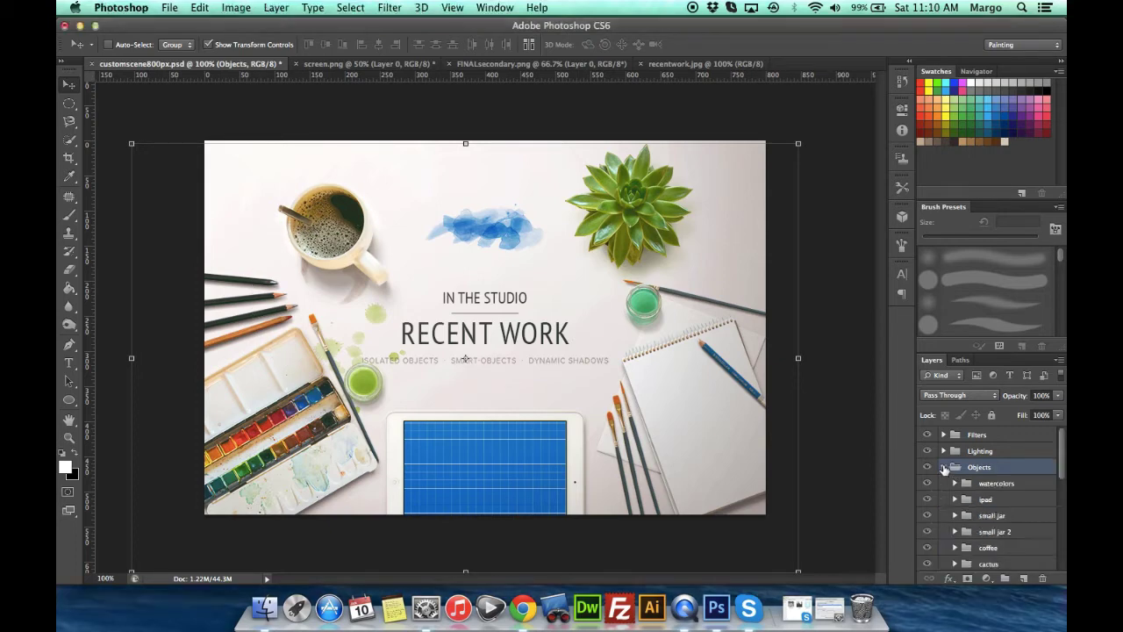
{"action": "left_click", "coordinate": [985, 484]}
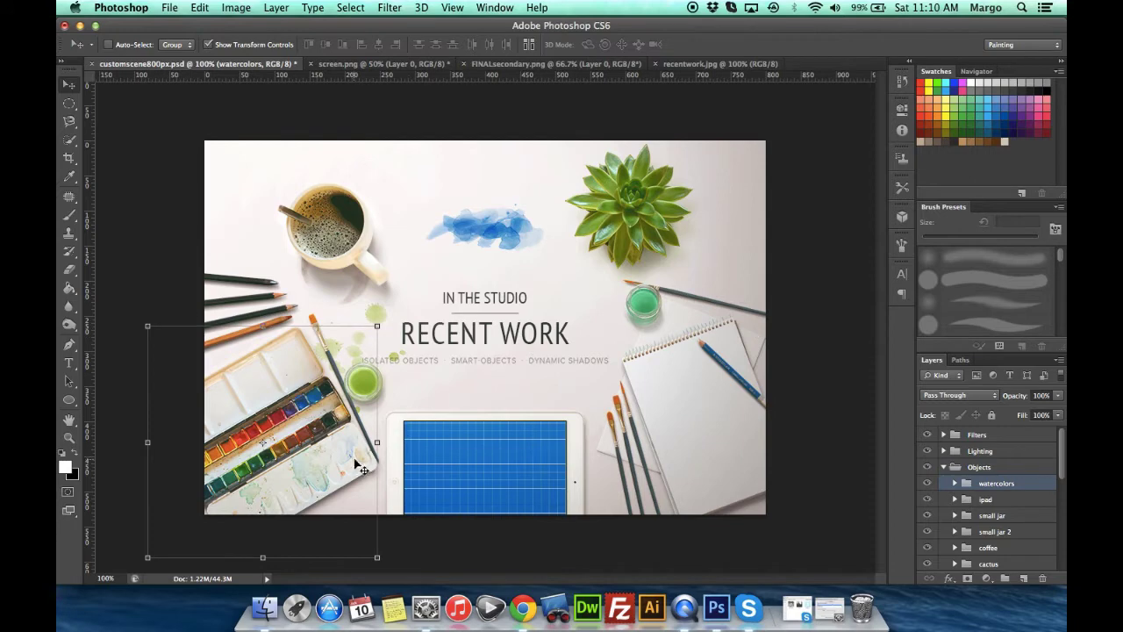
{"action": "left_click_drag", "start_coordinate": [355, 477], "coordinate": [302, 457]}
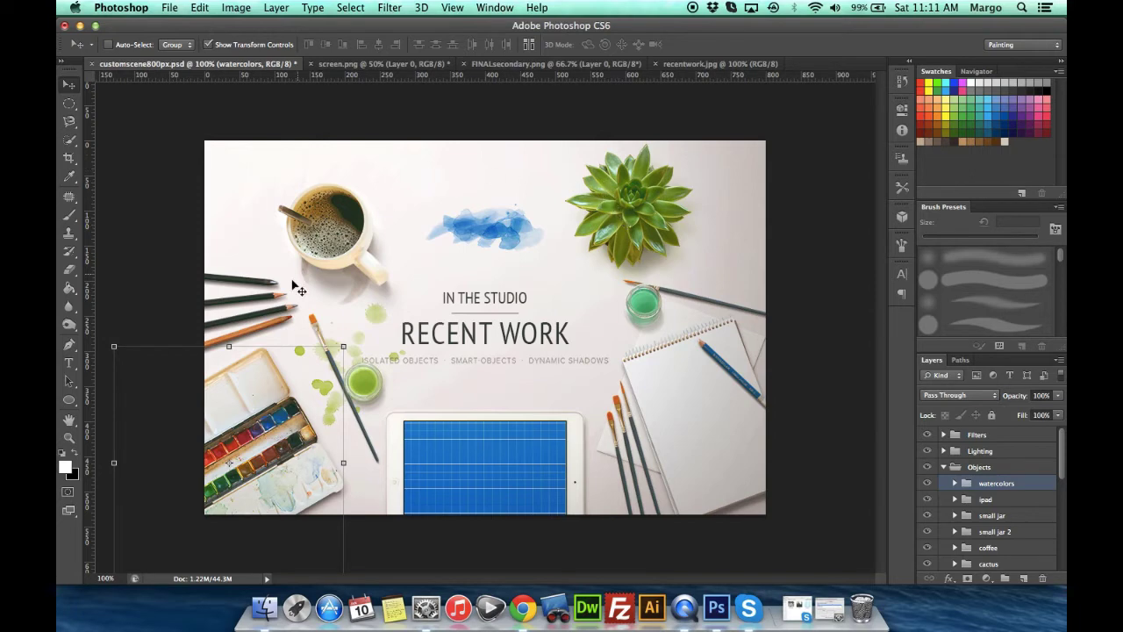
- View the reference layout in recentwork.jpg, return to customscene800px.psd and collapse the Objects group
{"action": "left_click", "coordinate": [713, 63]}
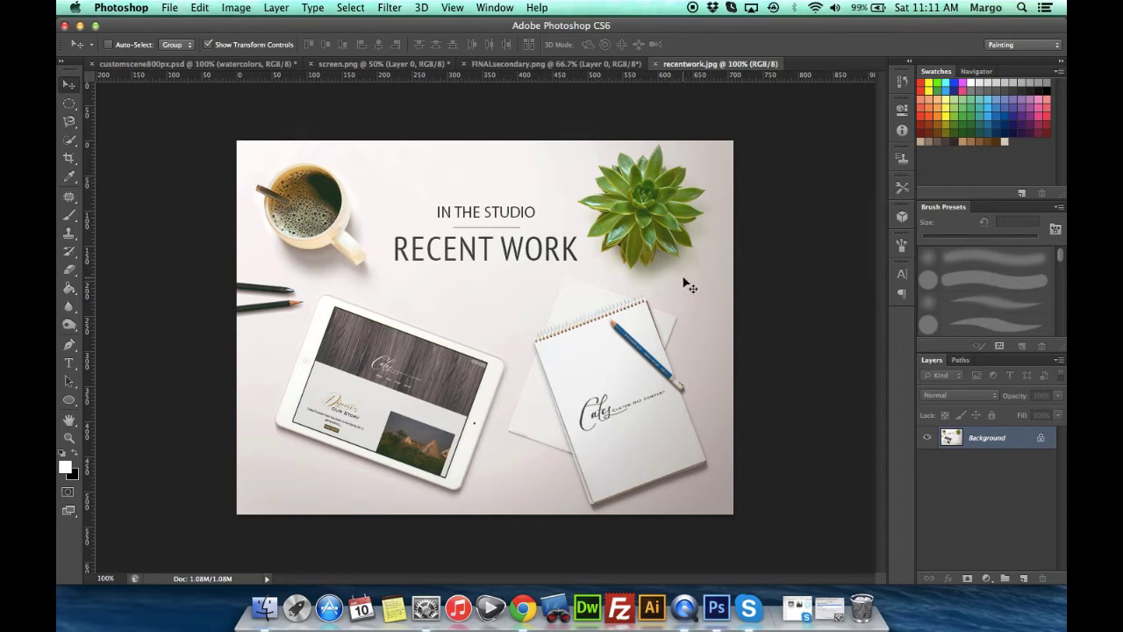
{"action": "left_click", "coordinate": [180, 65]}
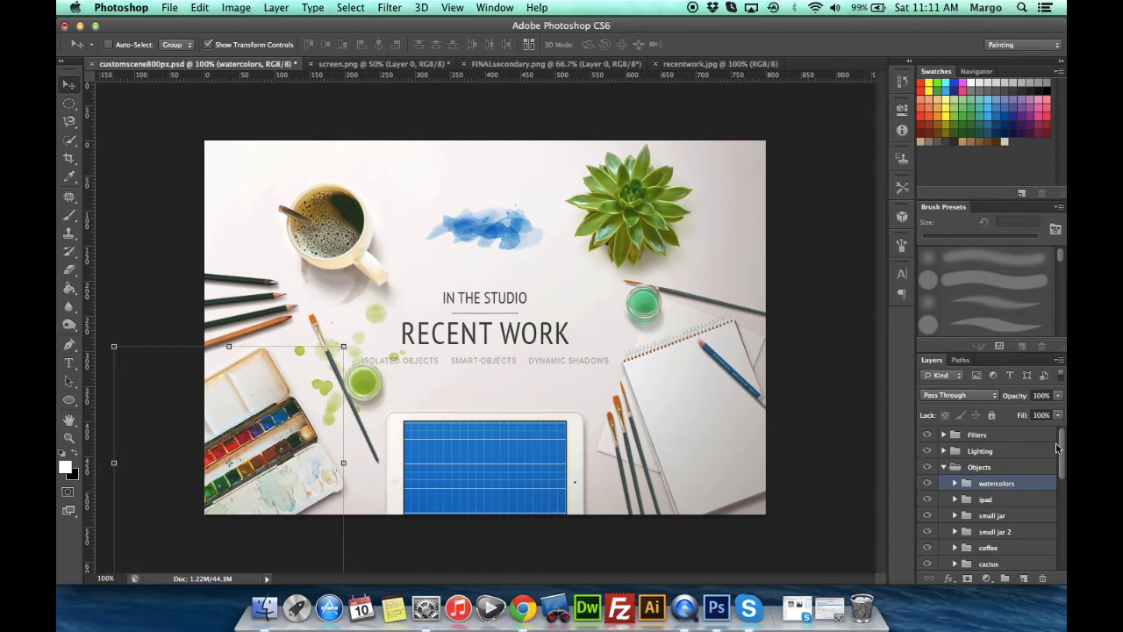
{"action": "left_click", "coordinate": [945, 467]}
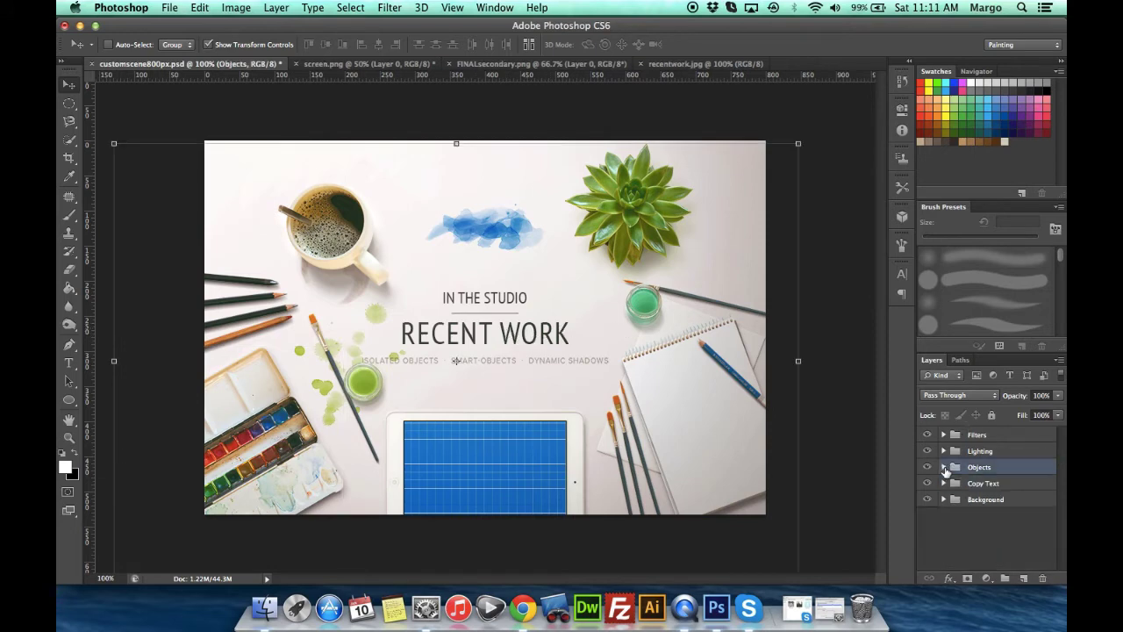
- Hide the "Isolated Objects" tagline layer in the visible dark text group of Copy Text, and collapse Copy Text
{"action": "left_click", "coordinate": [981, 485]}
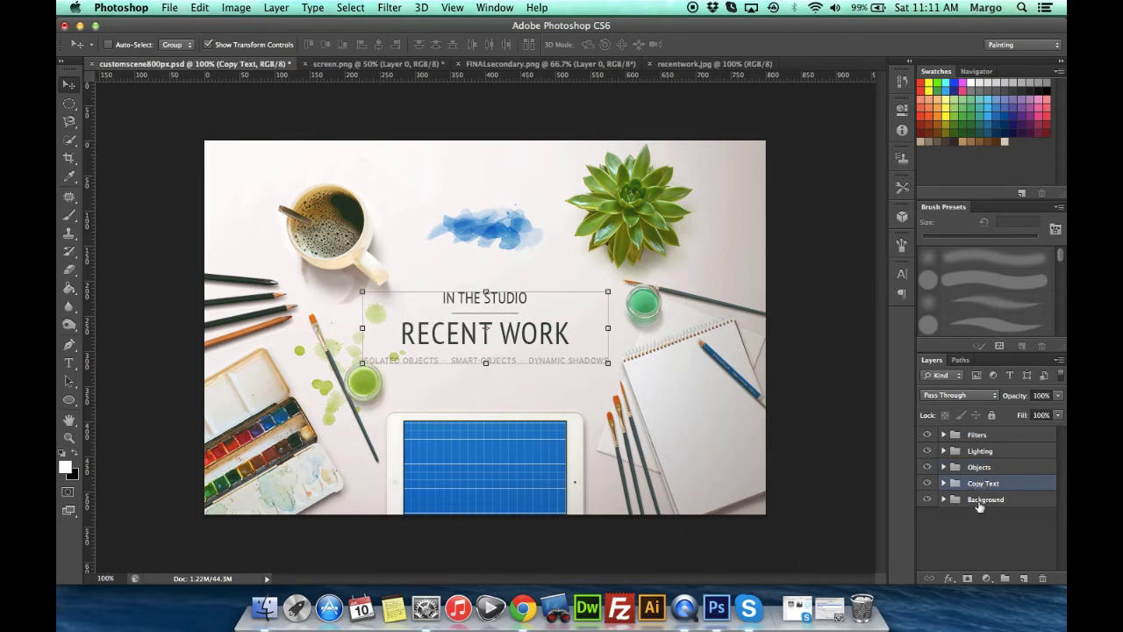
{"action": "left_click", "coordinate": [945, 486]}
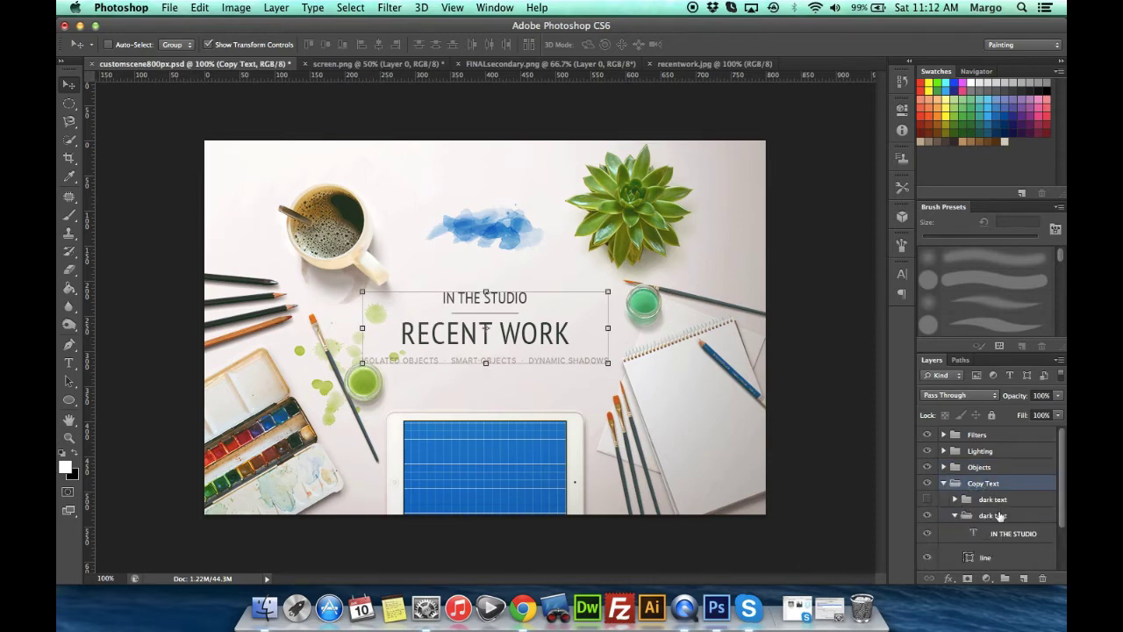
{"action": "left_click", "coordinate": [1011, 534]}
{"action": "left_click_drag", "start_coordinate": [1062, 504], "coordinate": [1062, 522]}
{"action": "scroll", "coordinate": [1006, 516], "scroll_direction": "down", "scroll_amount": 2}
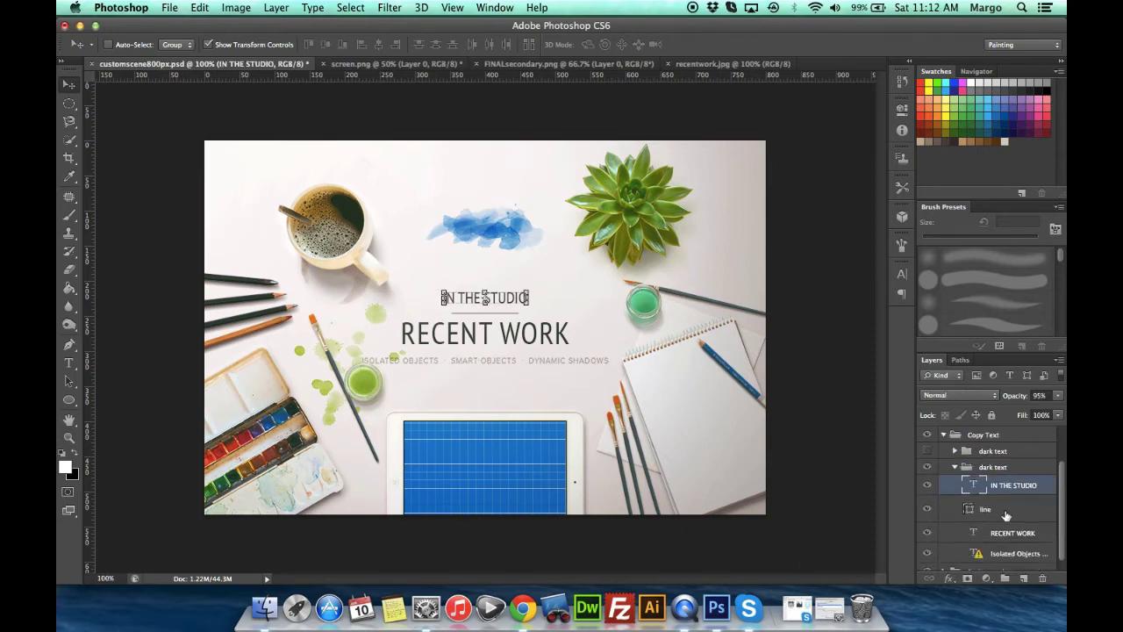
{"action": "left_click", "coordinate": [1015, 555]}
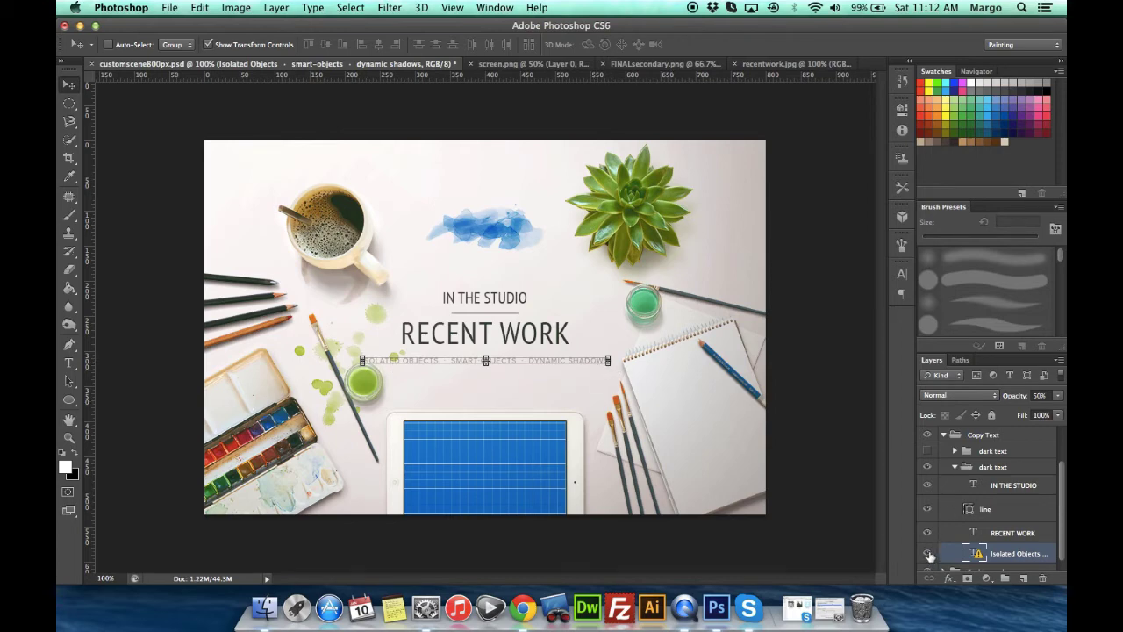
{"action": "left_click", "coordinate": [927, 555]}
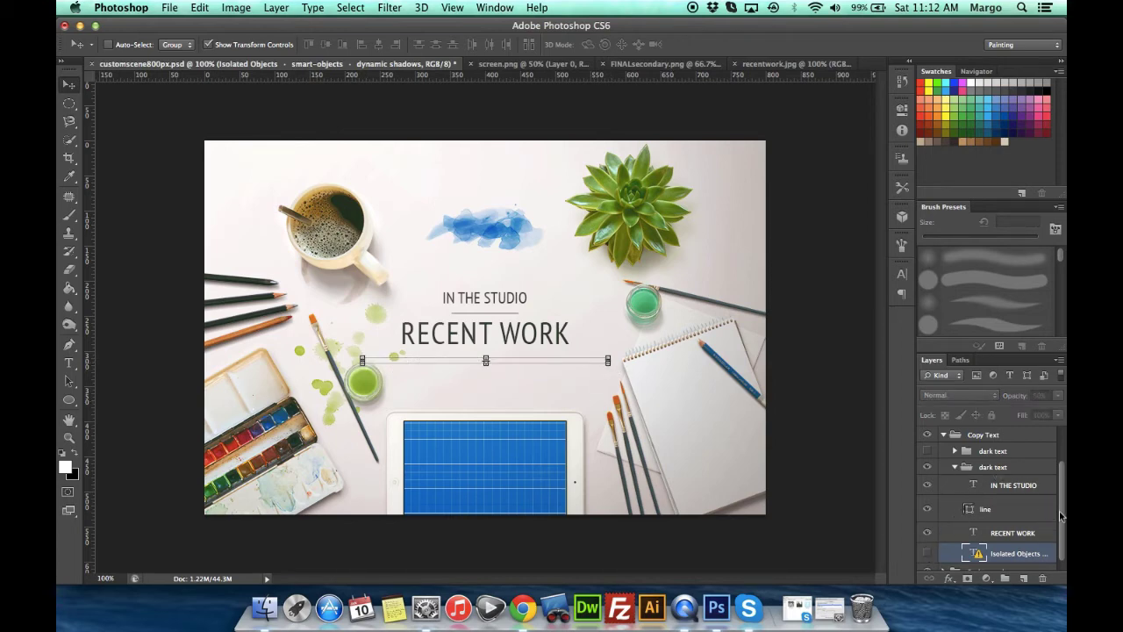
{"action": "left_click", "coordinate": [944, 436]}
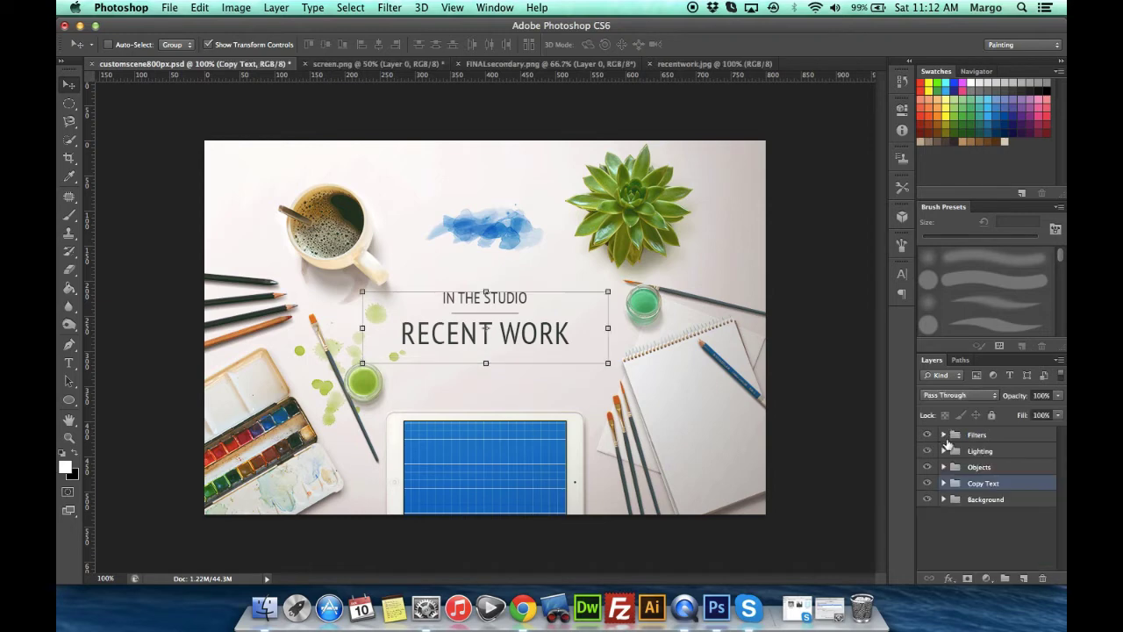
- Hide the watercolors, small jar, small jar 2, coffee and cactus groups inside Objects
{"action": "left_click", "coordinate": [945, 466]}
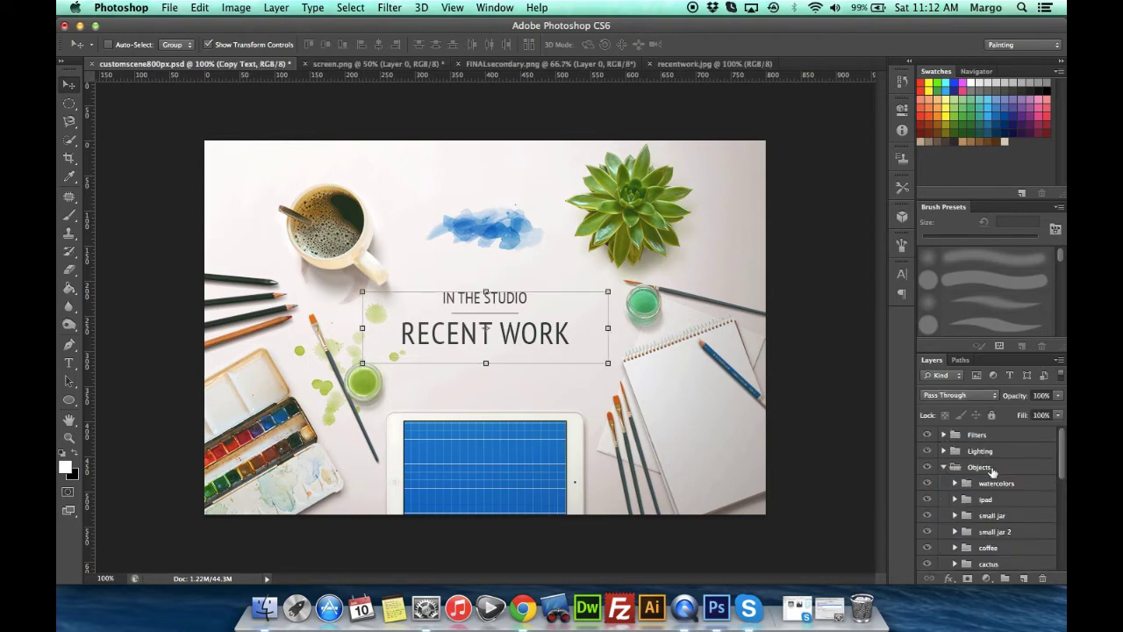
{"action": "left_click", "coordinate": [990, 485]}
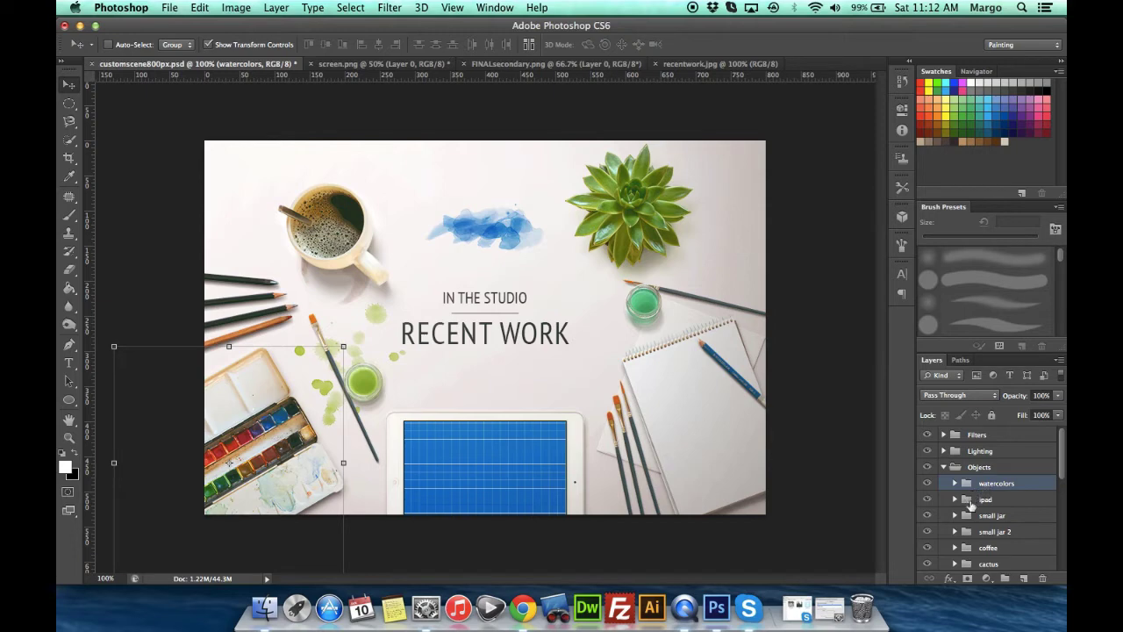
{"action": "left_click", "coordinate": [927, 483]}
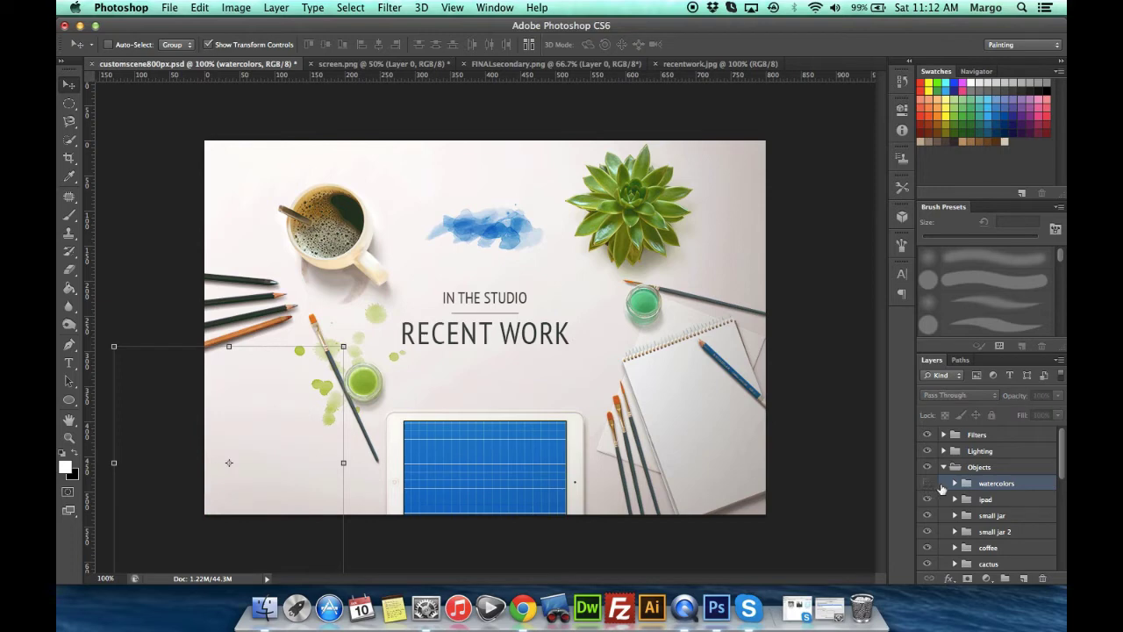
{"action": "left_click", "coordinate": [928, 532]}
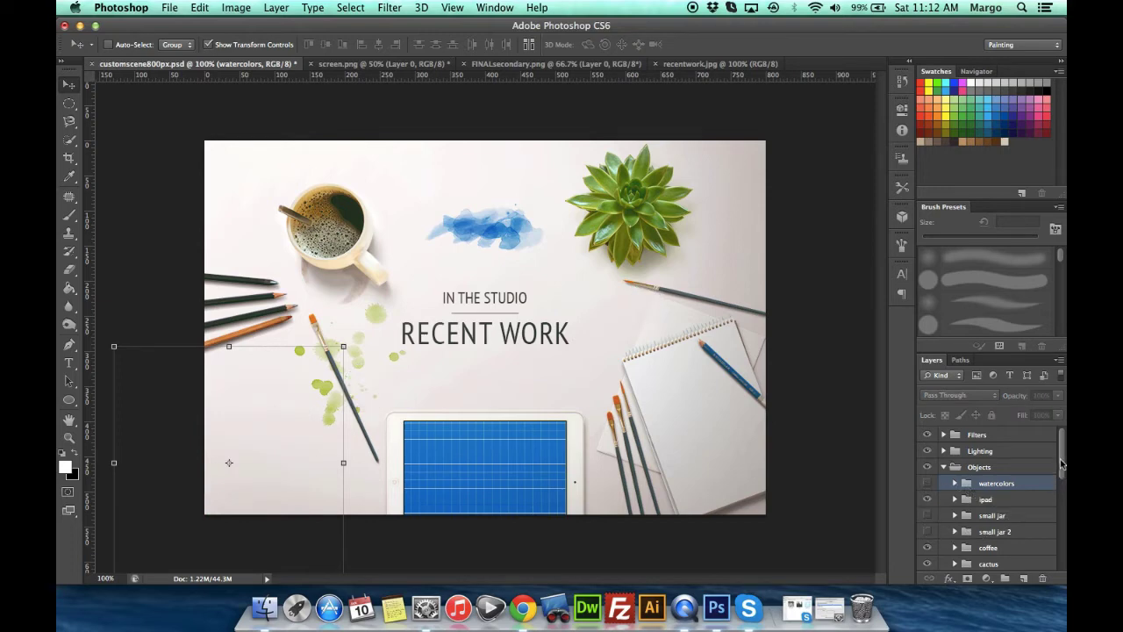
{"action": "left_click_drag", "start_coordinate": [1060, 459], "coordinate": [1061, 484]}
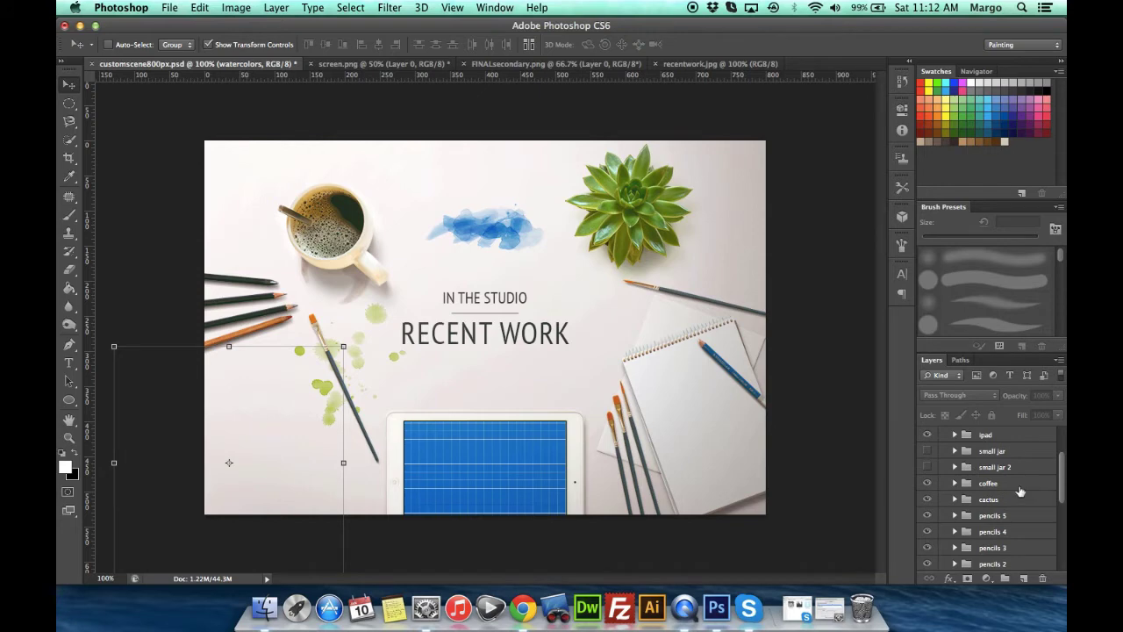
{"action": "left_click", "coordinate": [927, 500]}
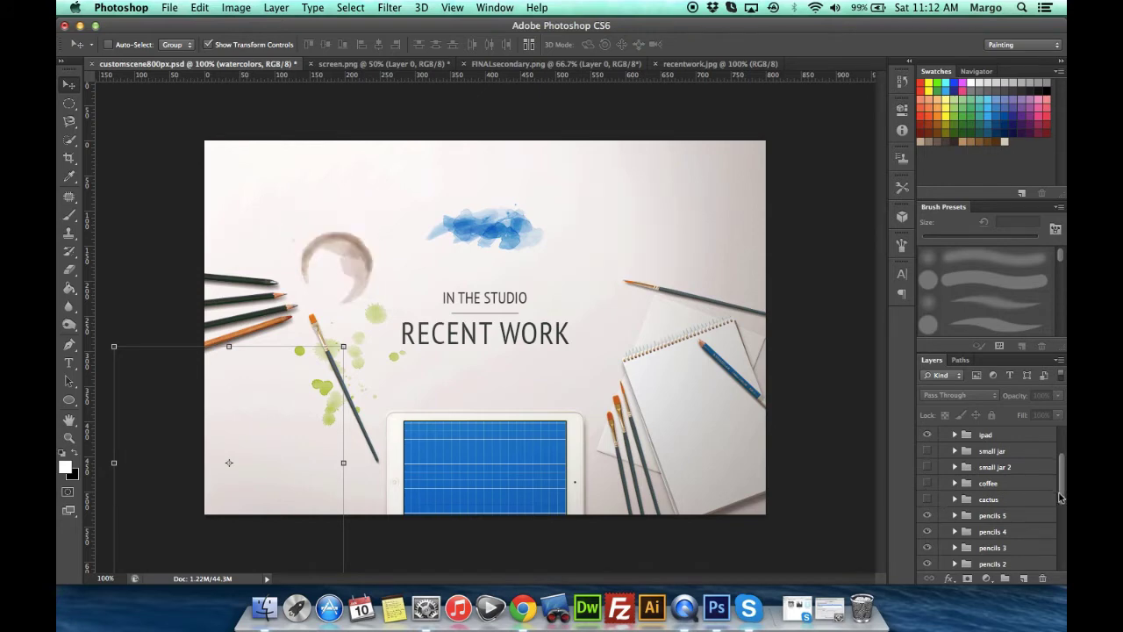
- Hide the groups brushes 1 through brushes 5 and the stains group inside Objects
{"action": "left_click_drag", "start_coordinate": [1061, 498], "coordinate": [1062, 520]}
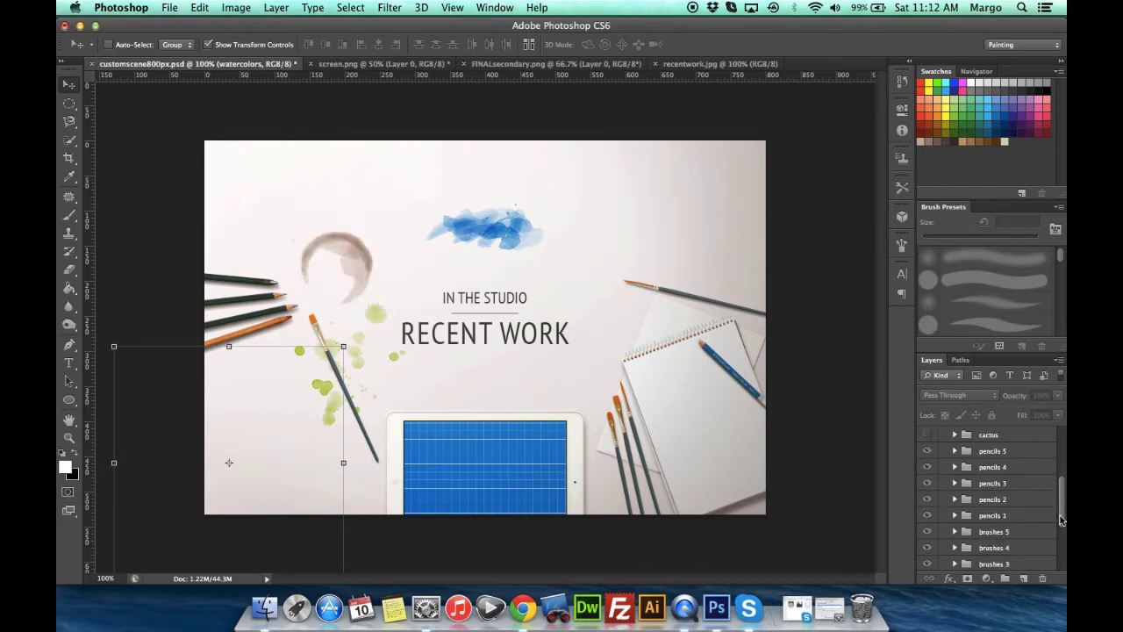
{"action": "left_click", "coordinate": [928, 547]}
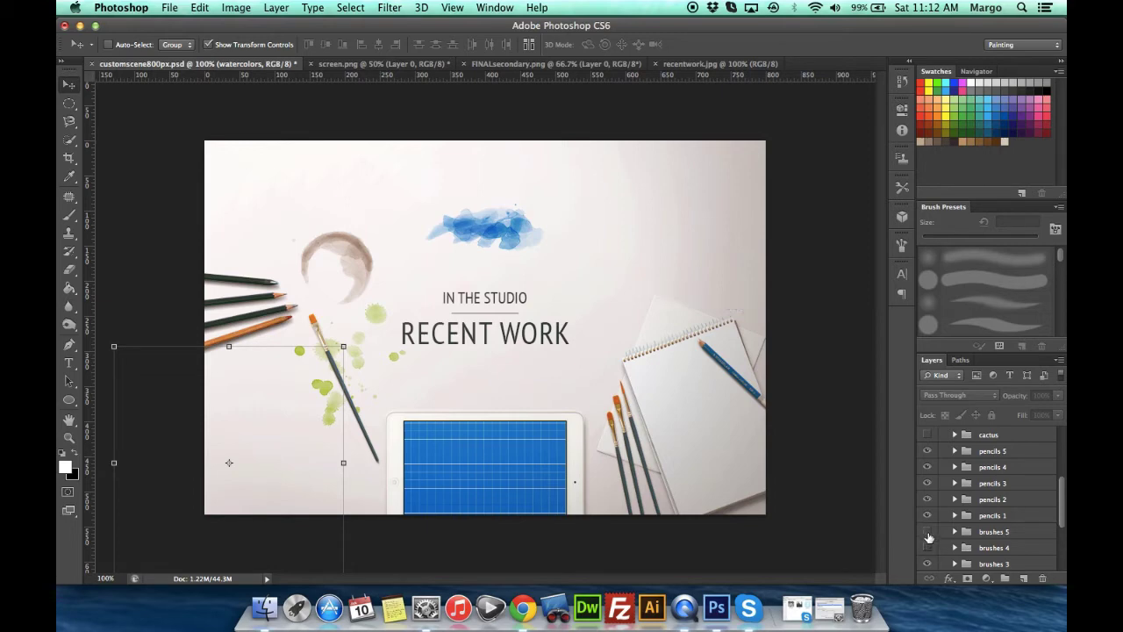
{"action": "left_click", "coordinate": [928, 531]}
{"action": "left_click", "coordinate": [927, 563]}
{"action": "left_click_drag", "start_coordinate": [1061, 506], "coordinate": [1061, 545]}
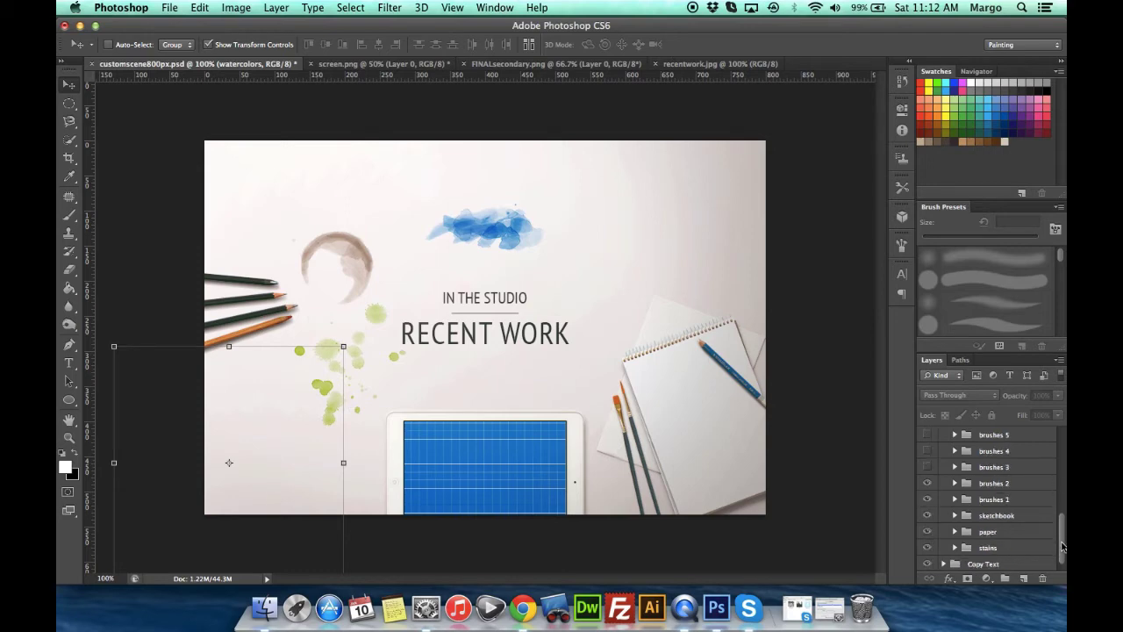
{"action": "left_click", "coordinate": [927, 483]}
{"action": "left_click", "coordinate": [928, 500]}
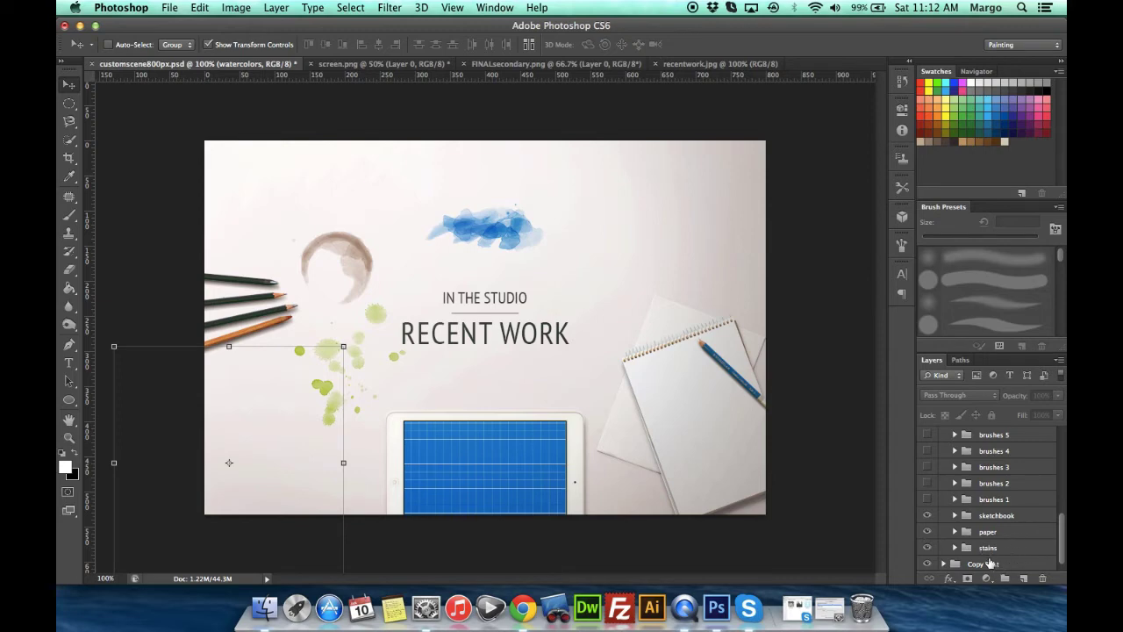
{"action": "left_click", "coordinate": [927, 548]}
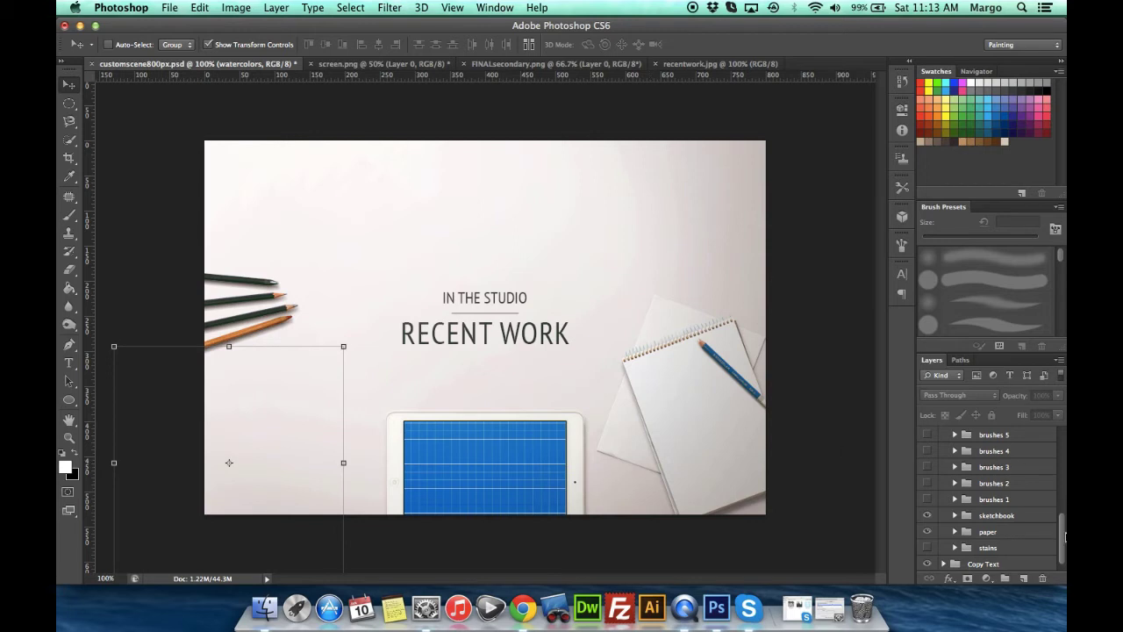
- Select the ipad group and move it up and to the left so the whole device sits on the canvas
{"action": "left_click_drag", "start_coordinate": [1061, 553], "coordinate": [1059, 468]}
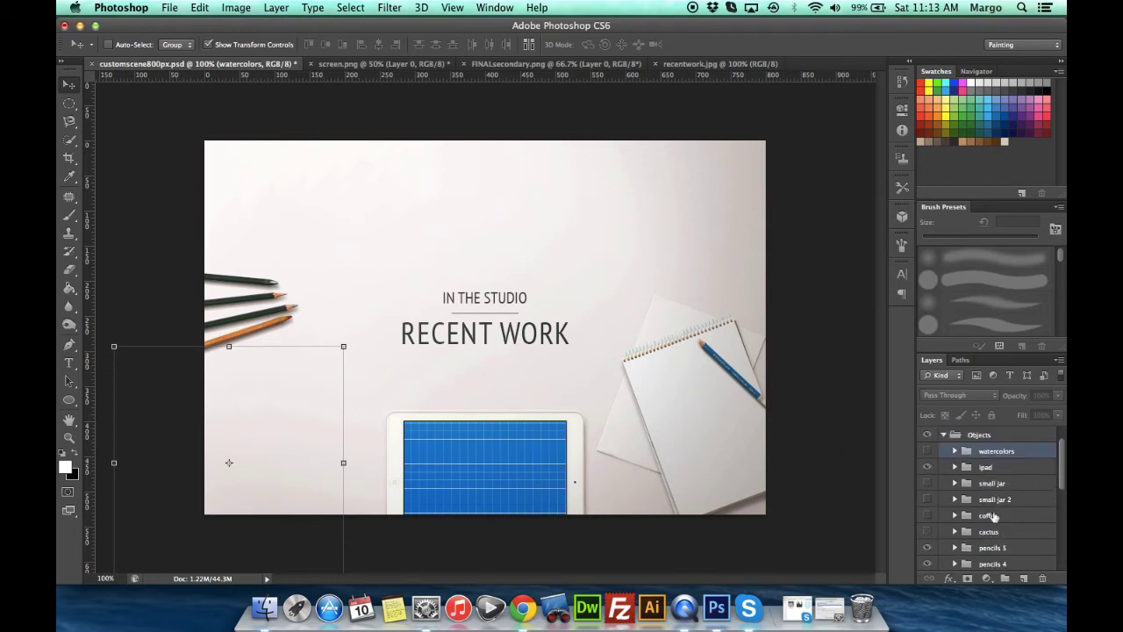
{"action": "left_click", "coordinate": [990, 468]}
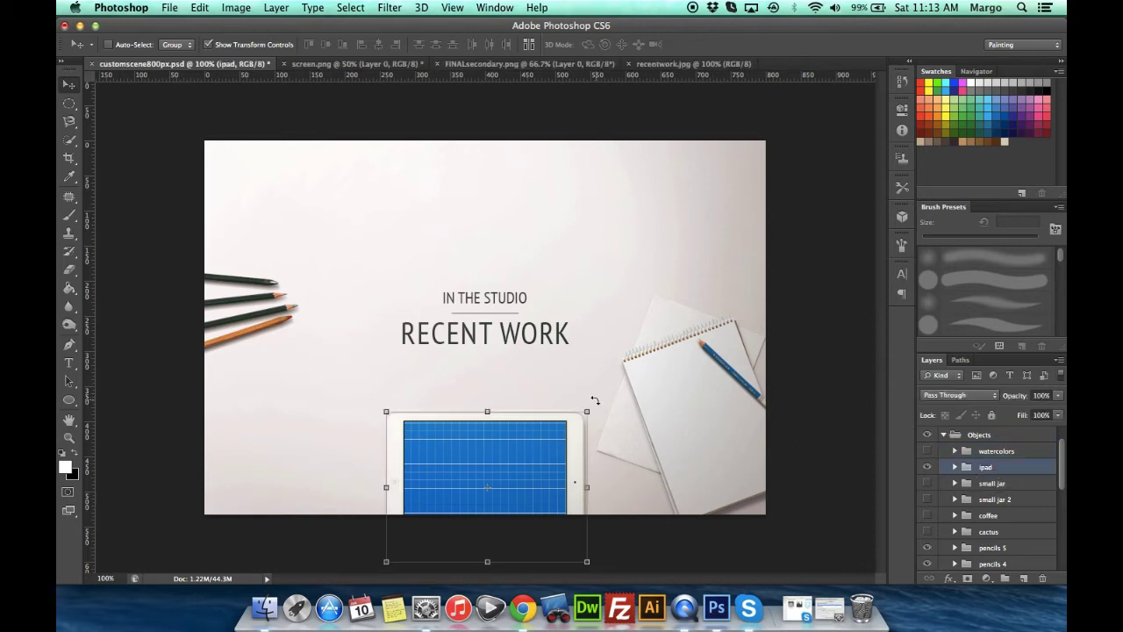
{"action": "left_click_drag", "start_coordinate": [531, 457], "coordinate": [496, 384]}
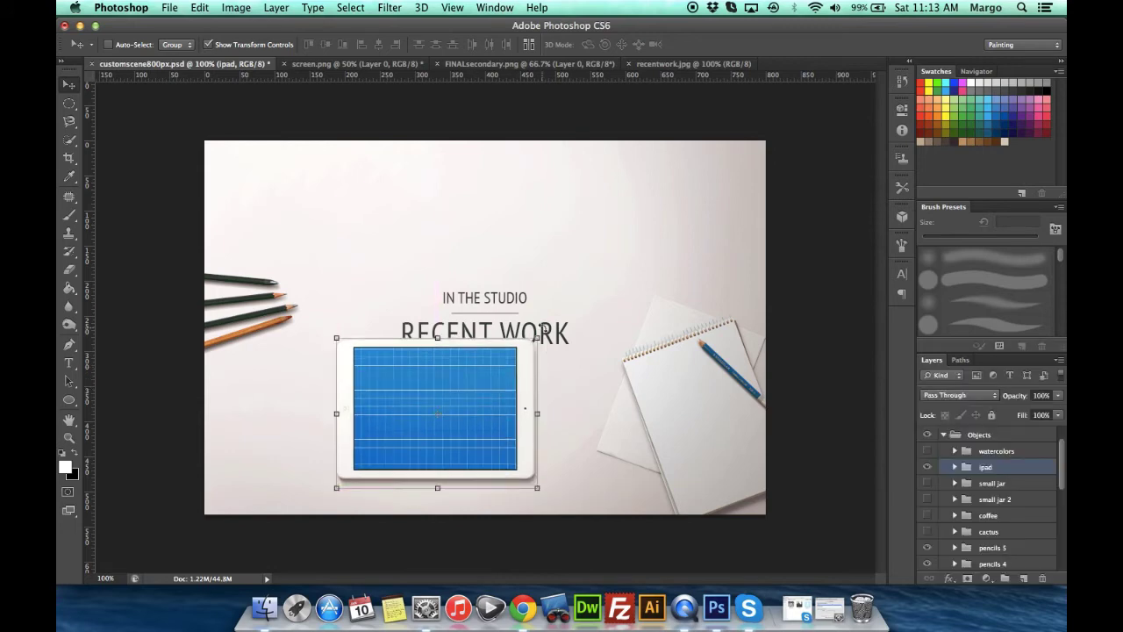
- Rotate the ipad group counterclockwise, choosing to keep its layers editable
{"action": "left_click", "coordinate": [539, 330]}
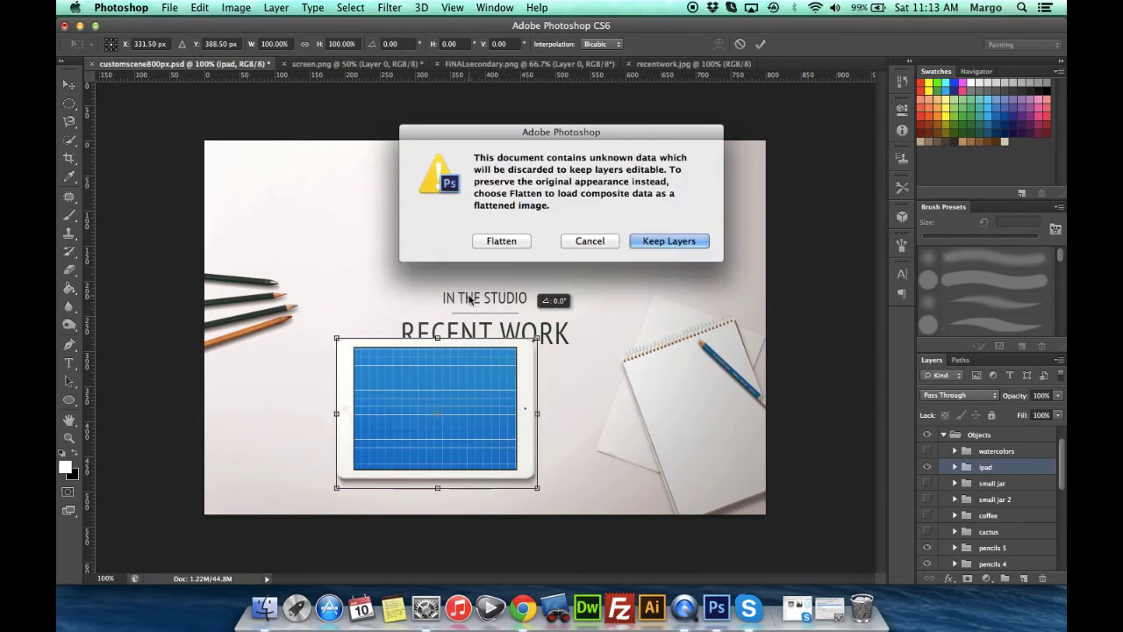
{"action": "left_click", "coordinate": [648, 243]}
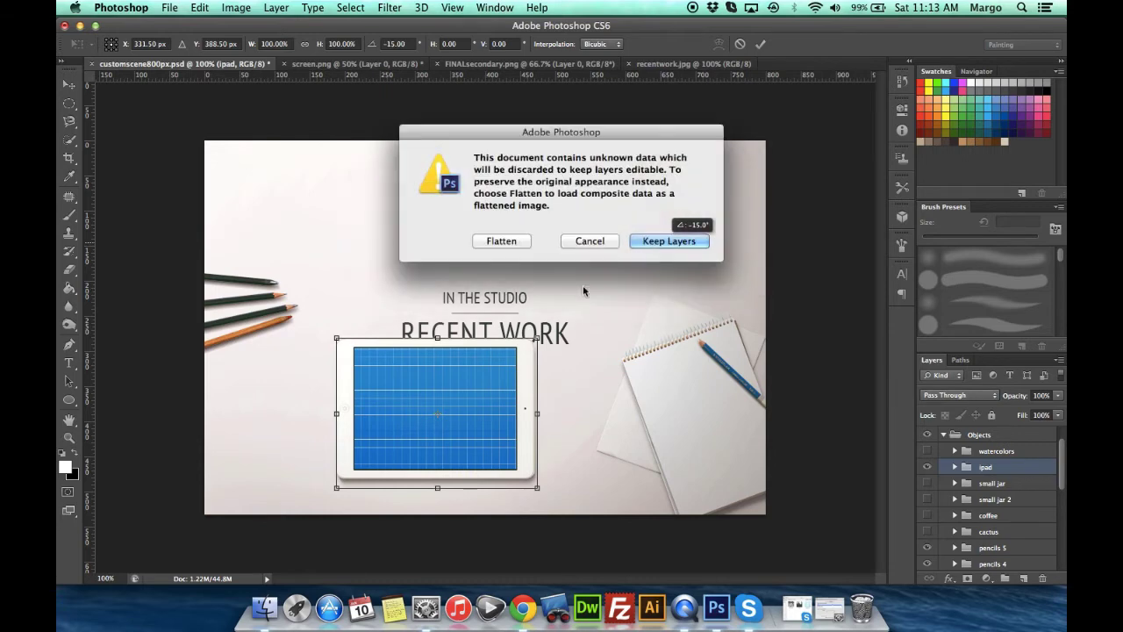
{"action": "left_click", "coordinate": [678, 245]}
{"action": "left_click_drag", "start_coordinate": [549, 335], "coordinate": [519, 309]}
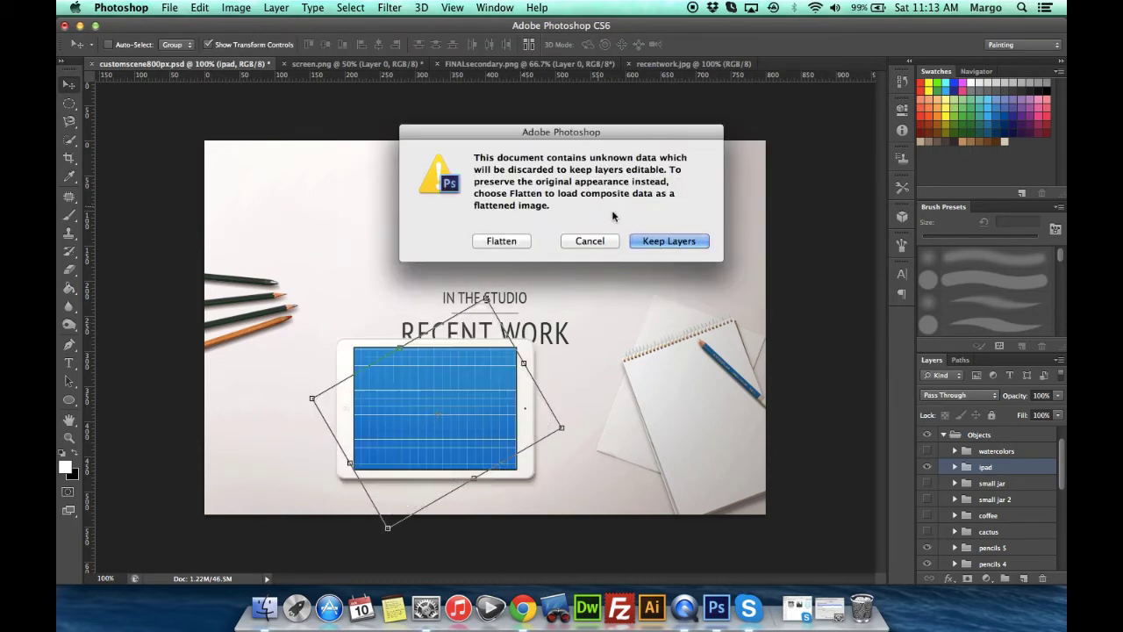
{"action": "left_click", "coordinate": [672, 241]}
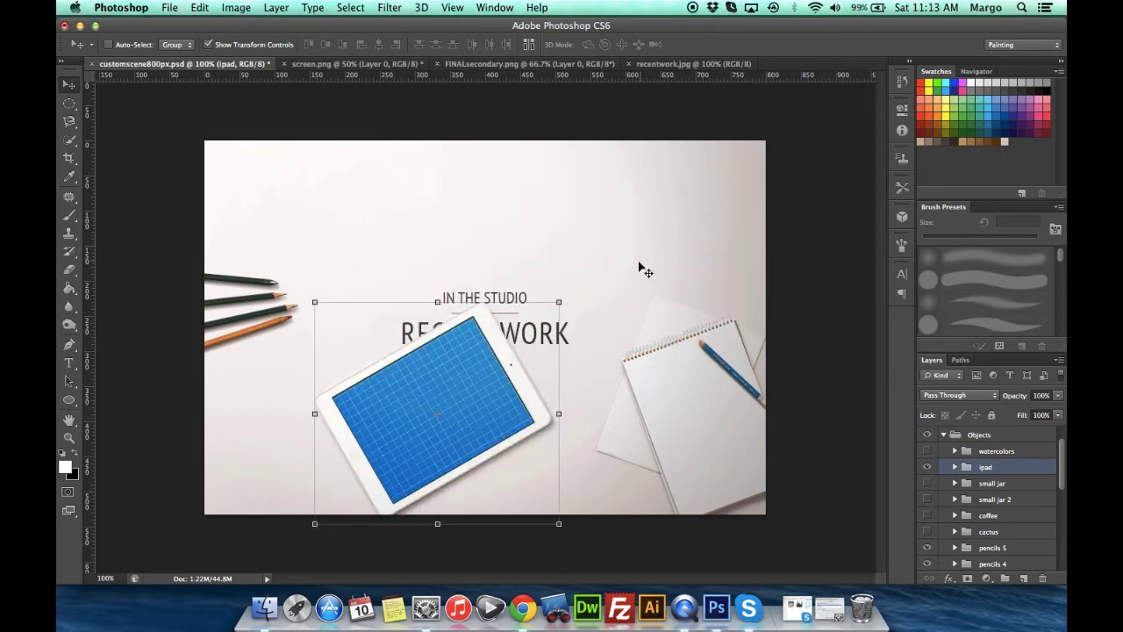
- Shift the iPad left, rotate it further counterclockwise until its camera is at the upper left, and reposition it between the pencils and the sketchbook
{"action": "left_click_drag", "start_coordinate": [506, 399], "coordinate": [457, 383]}
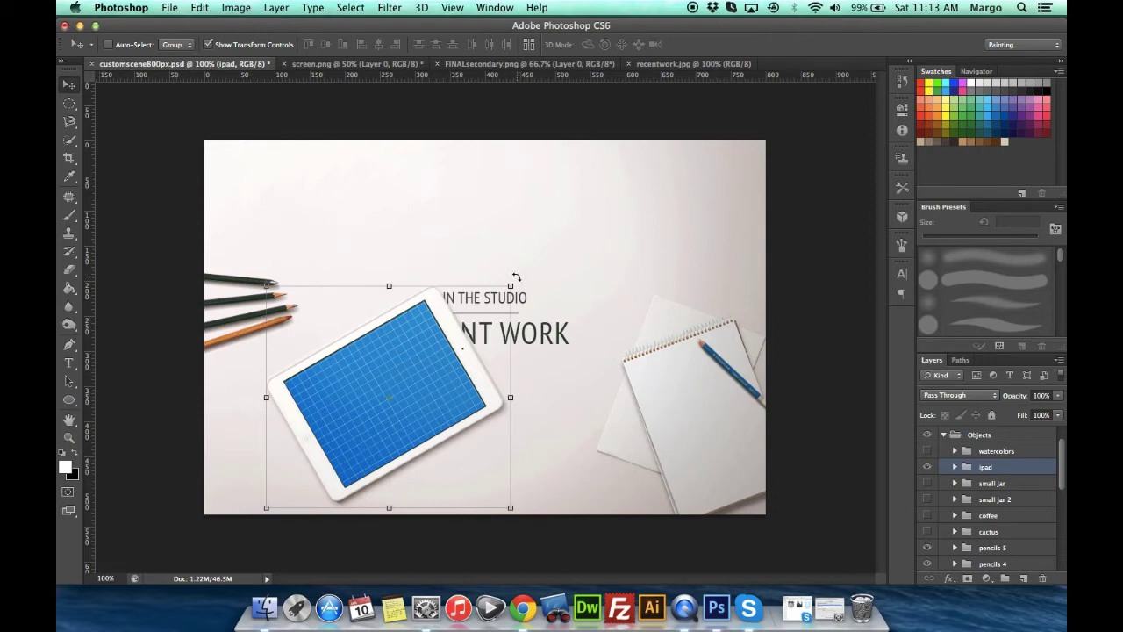
{"action": "left_click_drag", "start_coordinate": [517, 278], "coordinate": [247, 274]}
{"action": "key", "text": "Return"}
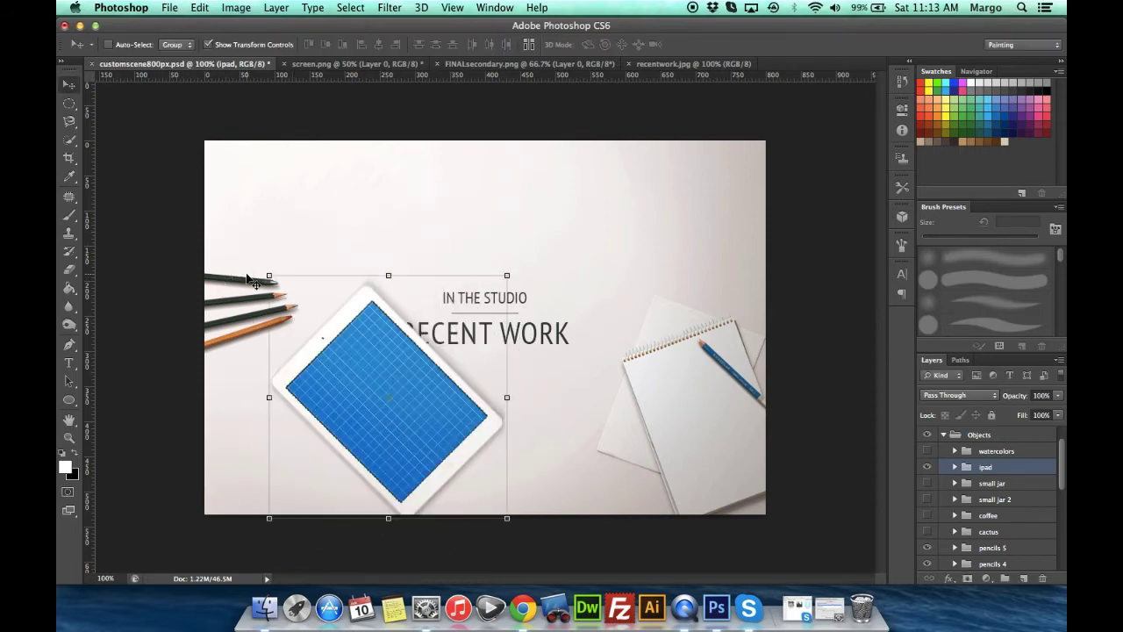
{"action": "mouse_move", "coordinate": [478, 421]}
{"action": "left_mouse_down"}
{"action": "mouse_move", "coordinate": [485, 386]}
{"action": "mouse_move", "coordinate": [481, 407]}
{"action": "left_mouse_up"}
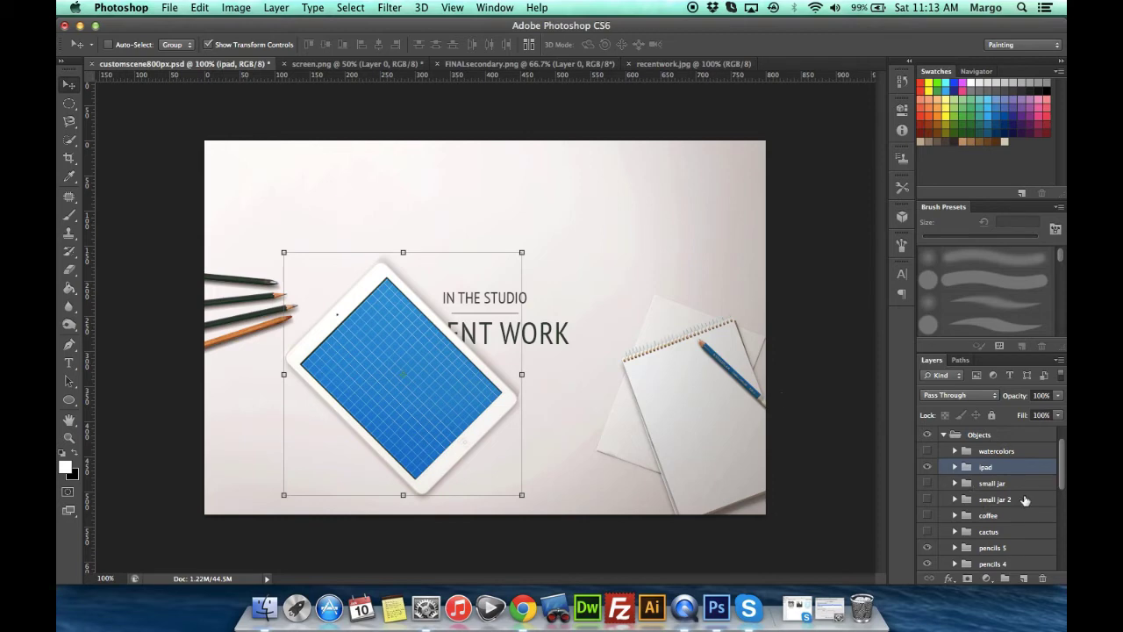
- Select the sketchbook, paper and pencils 3 groups together and move them left and slightly up, next to the iPad
{"action": "mouse_move", "coordinate": [1060, 476]}
{"action": "left_mouse_down"}
{"action": "mouse_move", "coordinate": [1059, 539]}
{"action": "mouse_move", "coordinate": [1044, 555]}
{"action": "left_mouse_up"}
{"action": "left_click", "coordinate": [996, 534]}
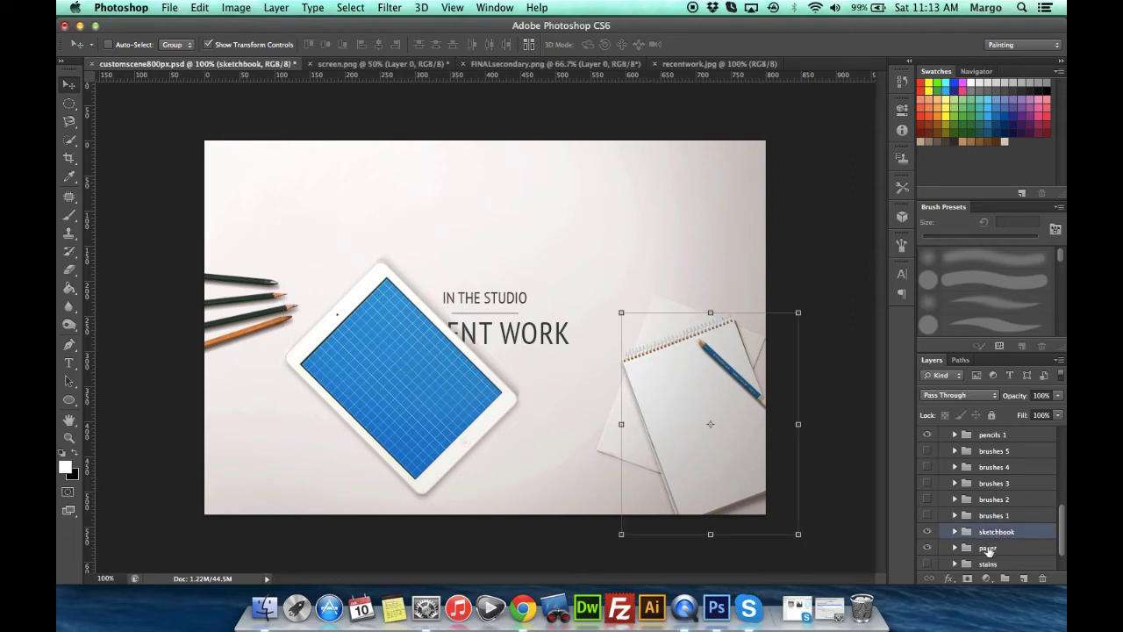
{"action": "left_click", "coordinate": [994, 549], "text": "shift"}
{"action": "left_click_drag", "start_coordinate": [1065, 543], "coordinate": [1063, 516]}
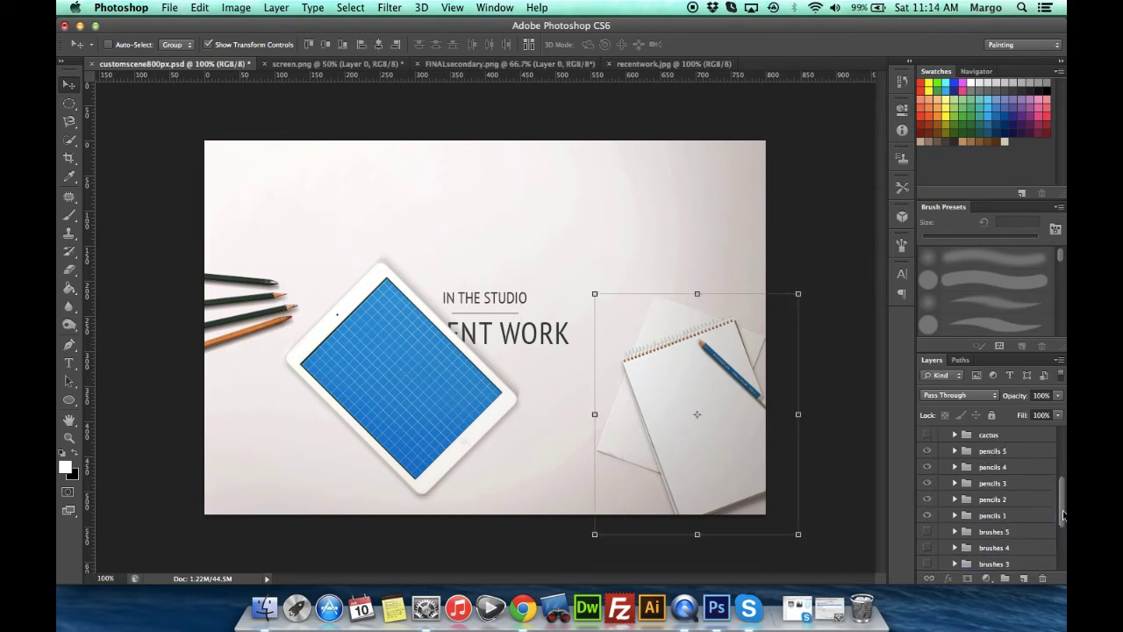
{"action": "left_click", "coordinate": [992, 485]}
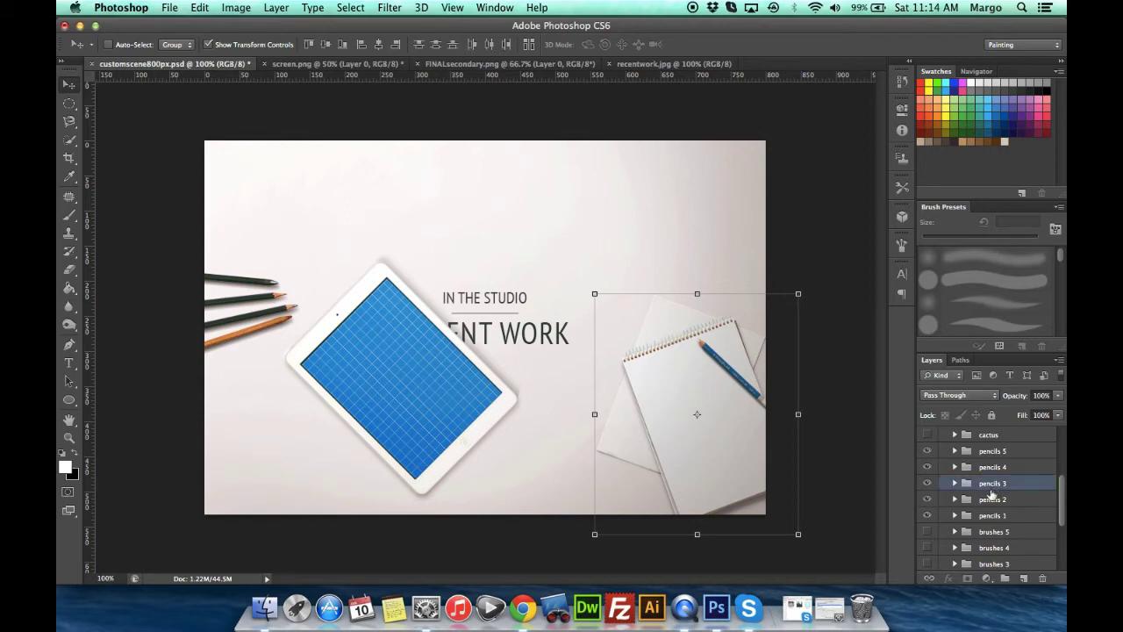
{"action": "mouse_move", "coordinate": [686, 424]}
{"action": "left_mouse_down"}
{"action": "mouse_move", "coordinate": [646, 413]}
{"action": "mouse_move", "coordinate": [658, 448]}
{"action": "left_mouse_up"}
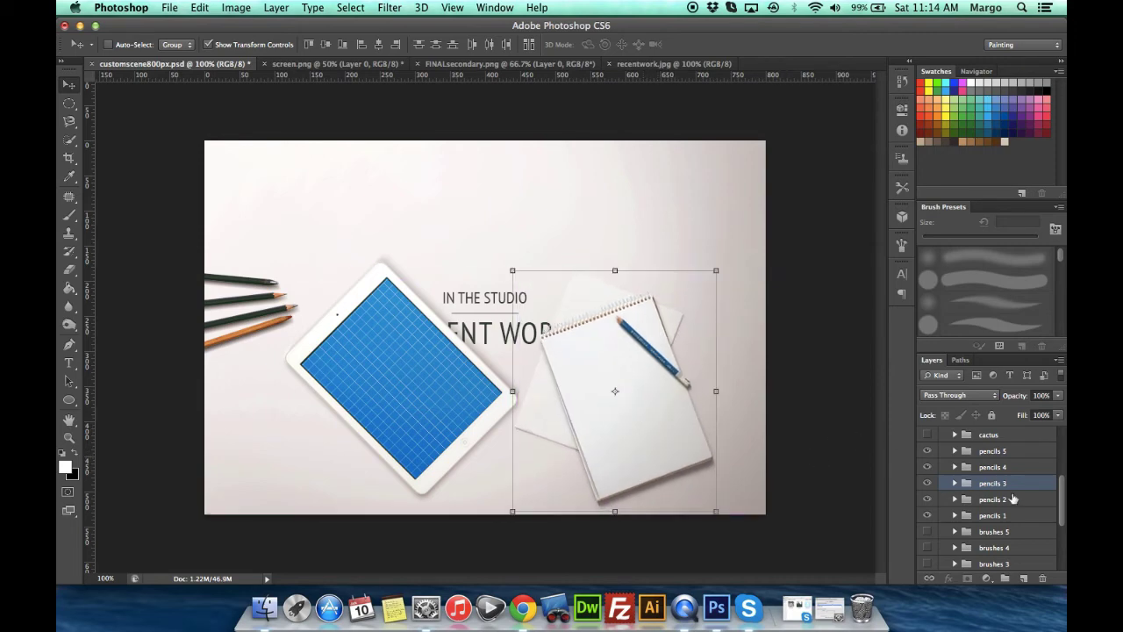
- Select the Copy Text group and move the heading straight up, above the iPad and sketchbook
{"action": "left_click_drag", "start_coordinate": [1063, 511], "coordinate": [1063, 470]}
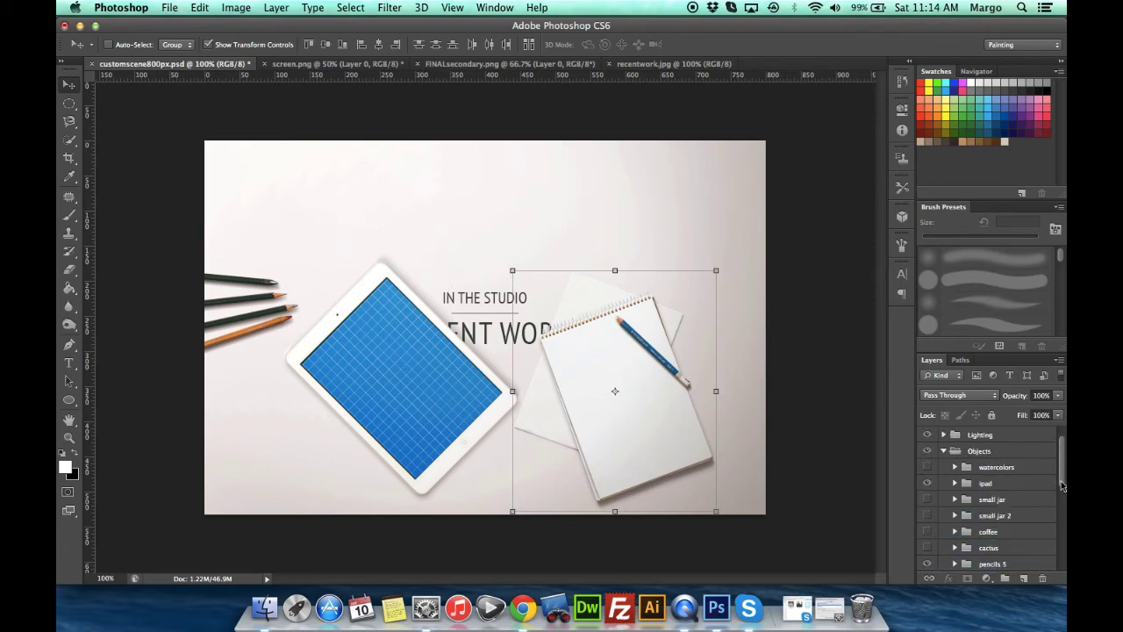
{"action": "left_click", "coordinate": [943, 452]}
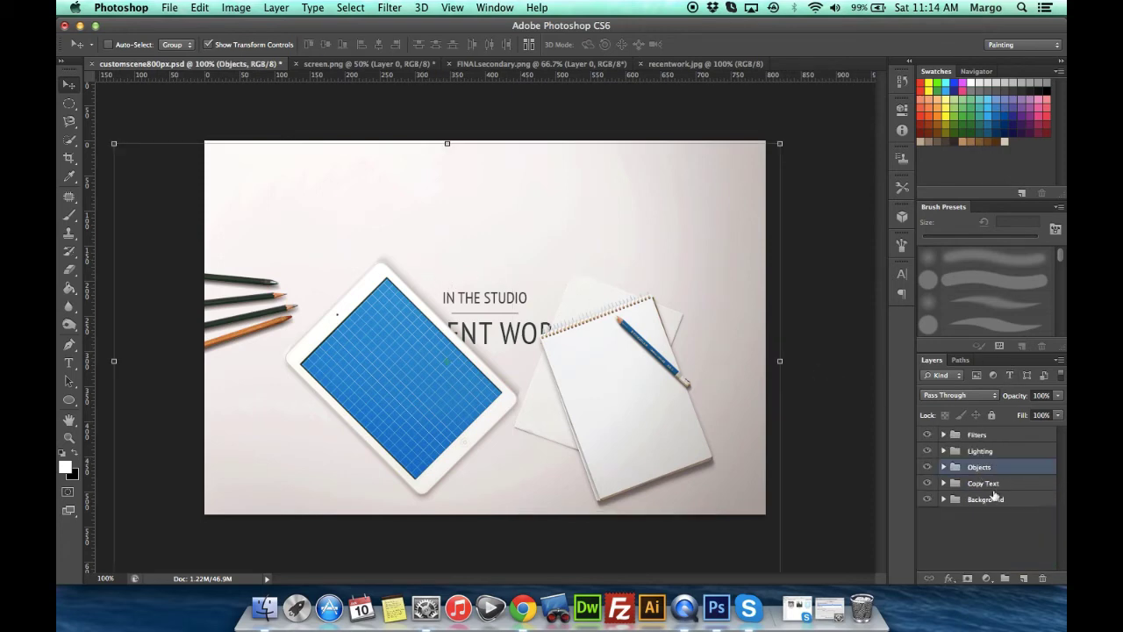
{"action": "left_click", "coordinate": [990, 485]}
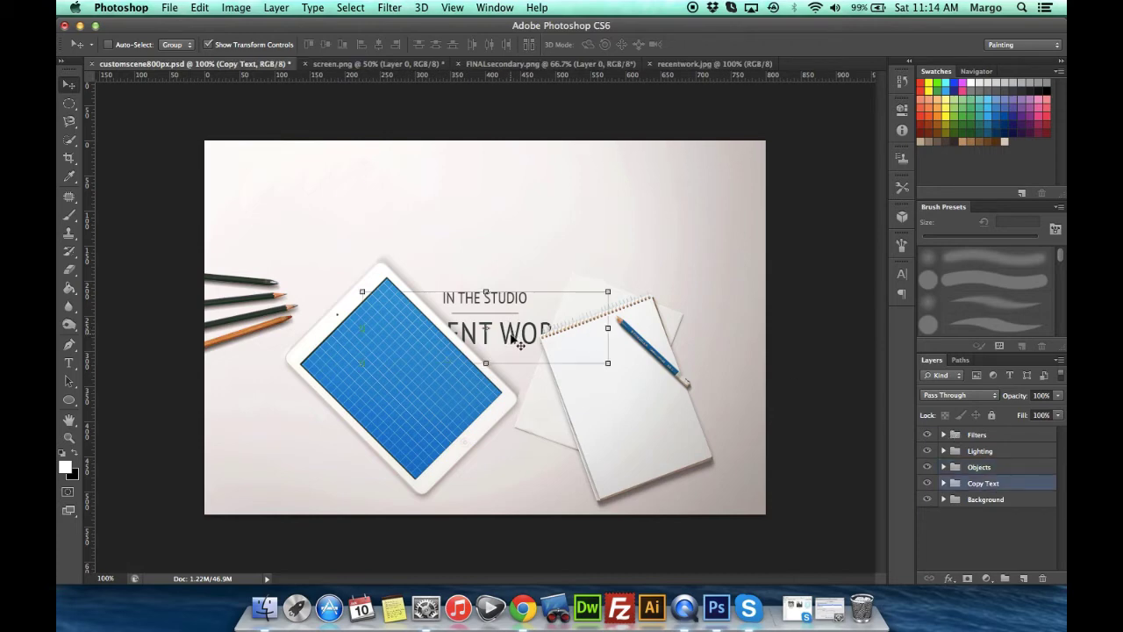
{"action": "left_click_drag", "start_coordinate": [516, 336], "coordinate": [515, 244]}
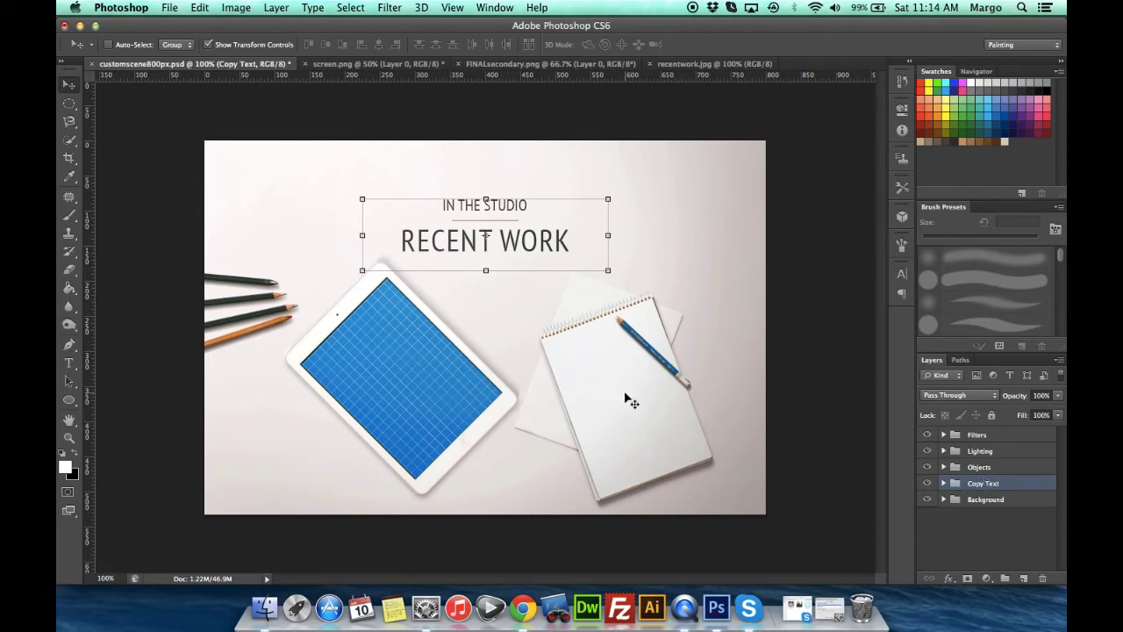
- Open the contents of the tablet placeholder smart object in the ipad group, choosing to keep its layers
{"action": "left_click", "coordinate": [981, 467]}
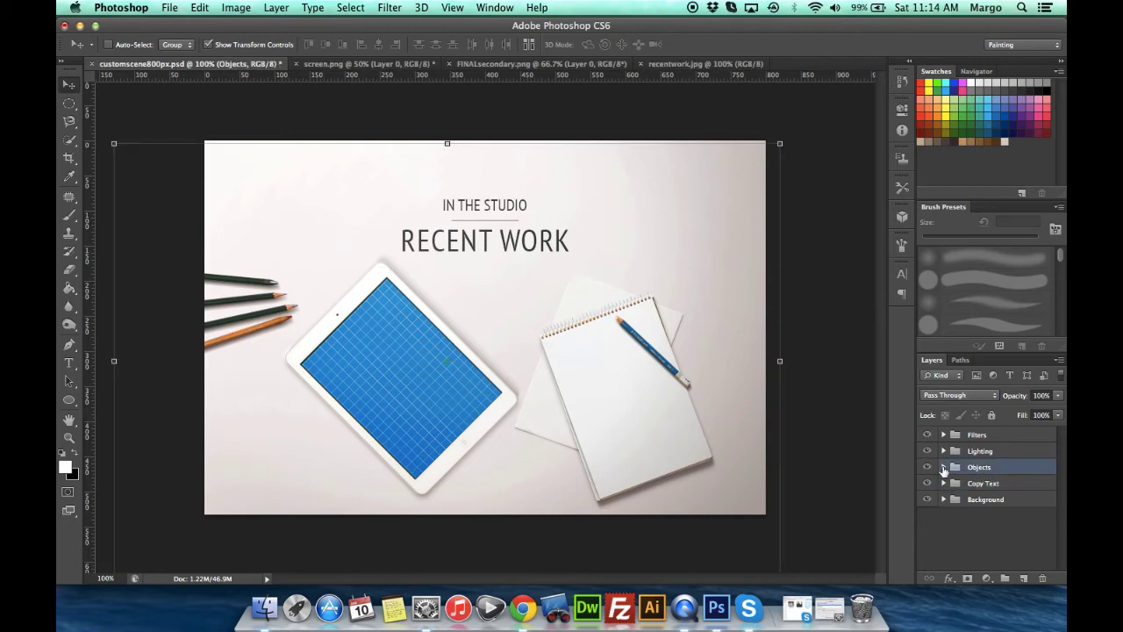
{"action": "left_click", "coordinate": [944, 466]}
{"action": "left_click", "coordinate": [976, 502]}
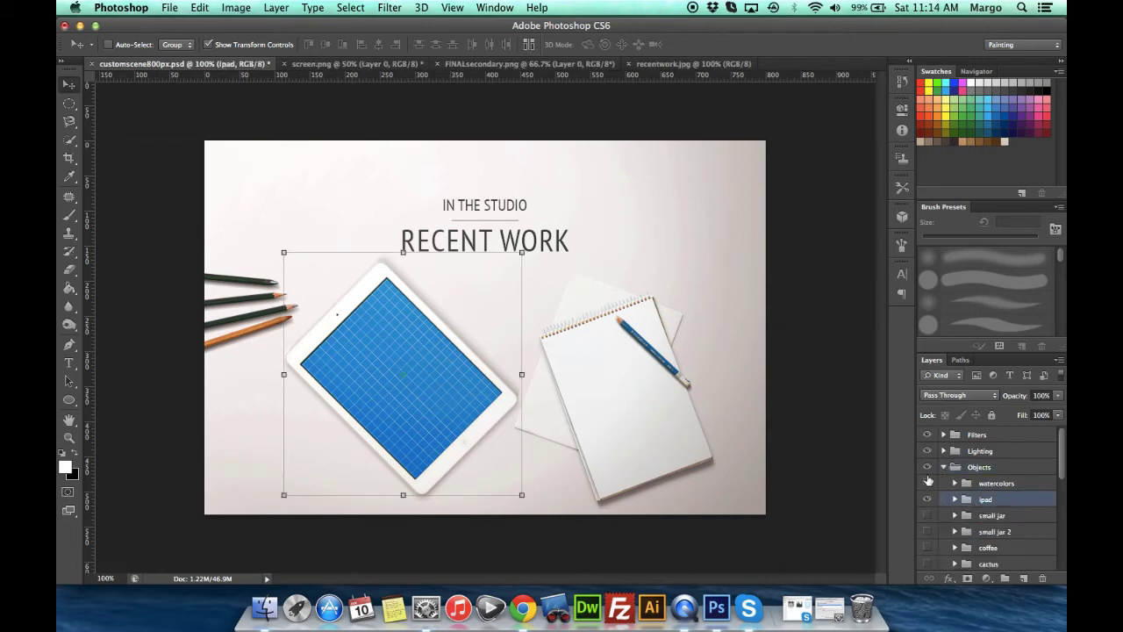
{"action": "left_click_drag", "start_coordinate": [1064, 470], "coordinate": [1064, 481]}
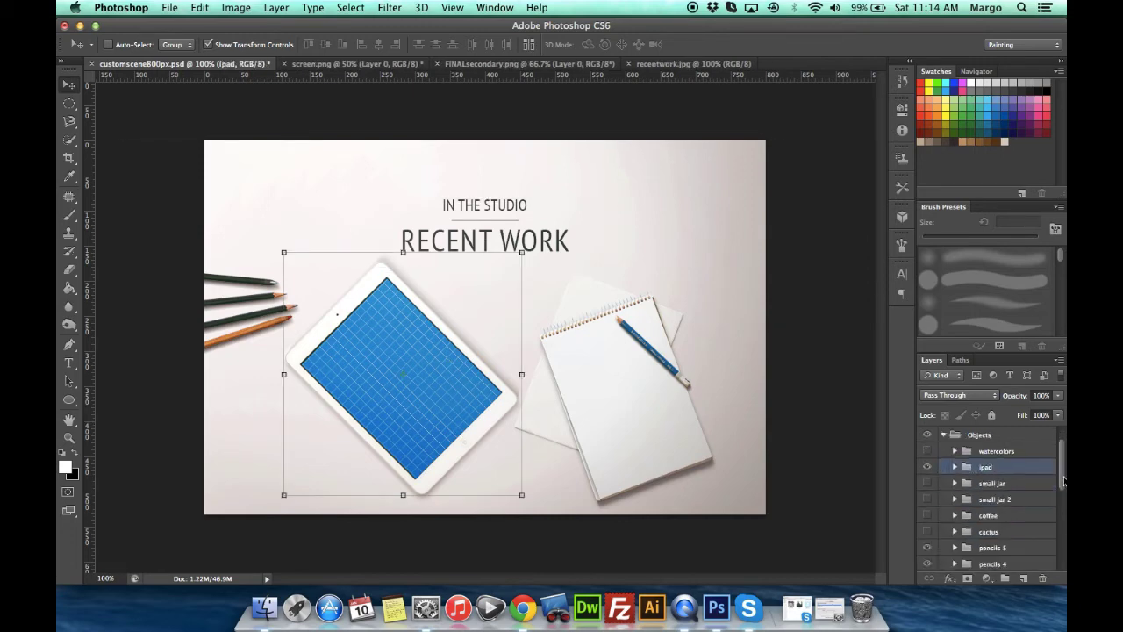
{"action": "left_click", "coordinate": [955, 467]}
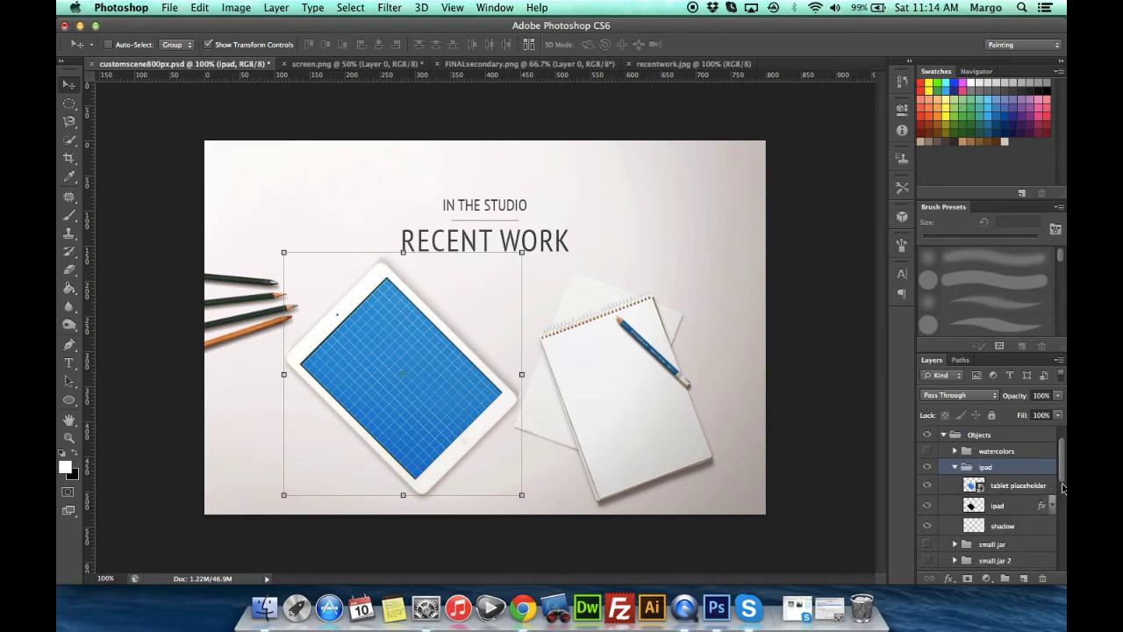
{"action": "left_click_drag", "start_coordinate": [1064, 477], "coordinate": [1064, 483]}
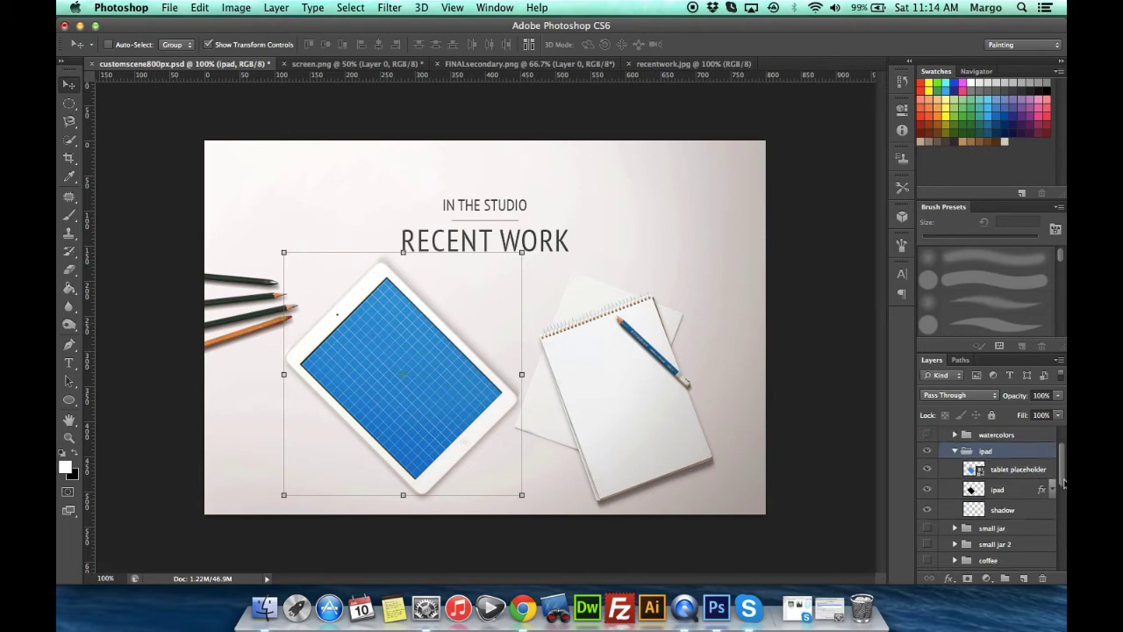
{"action": "left_click", "coordinate": [1012, 473]}
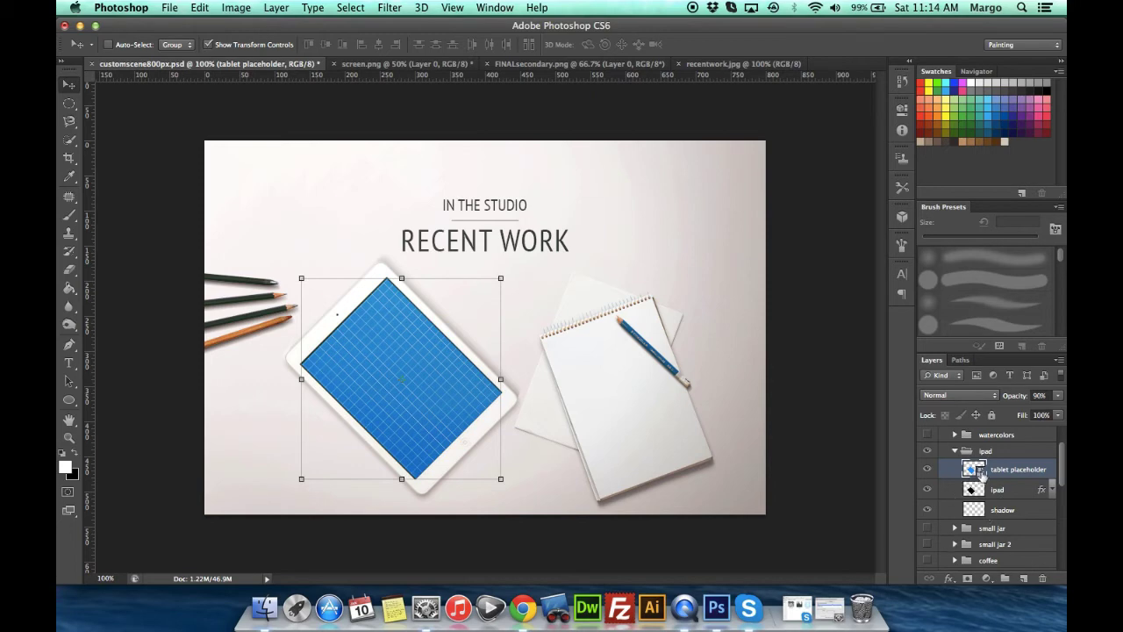
{"action": "double_click", "coordinate": [980, 472]}
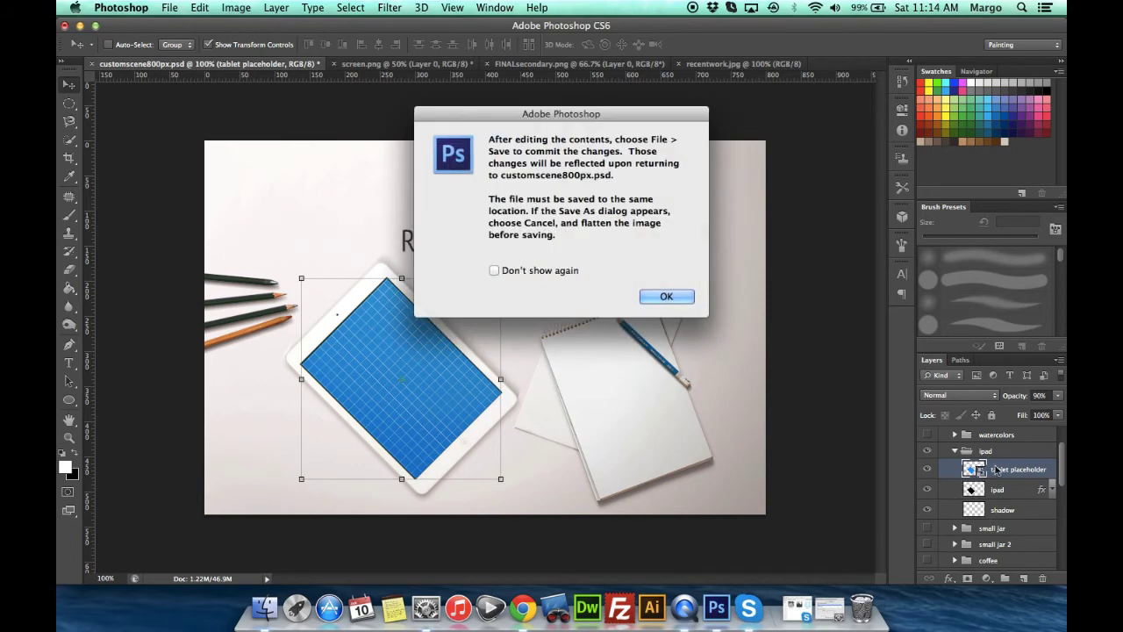
{"action": "left_click", "coordinate": [664, 296]}
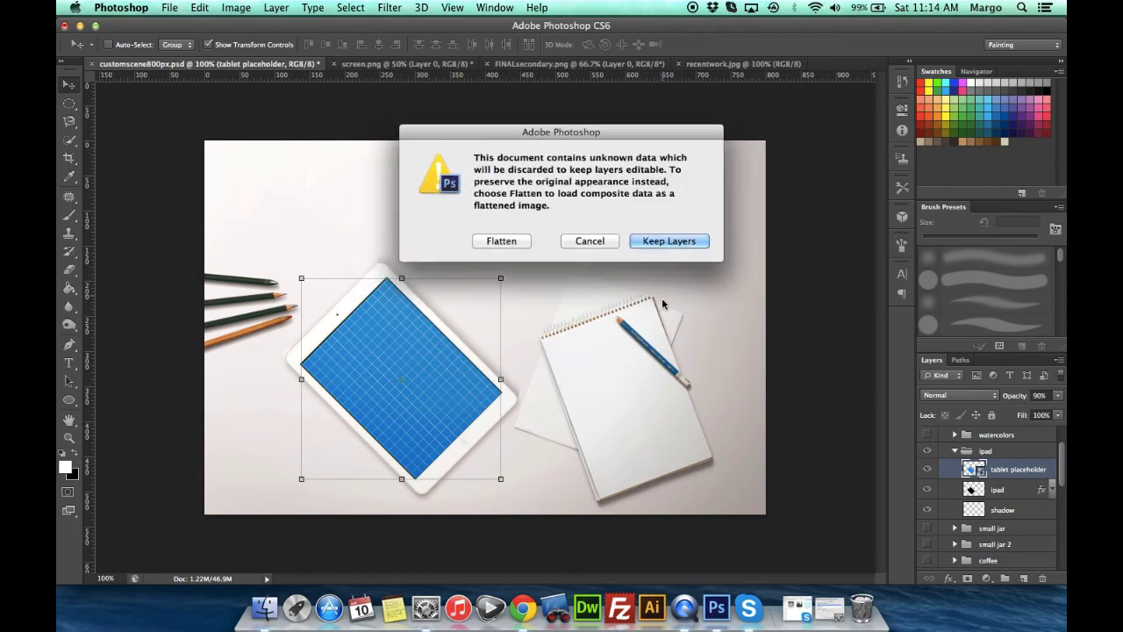
{"action": "left_click", "coordinate": [670, 242]}
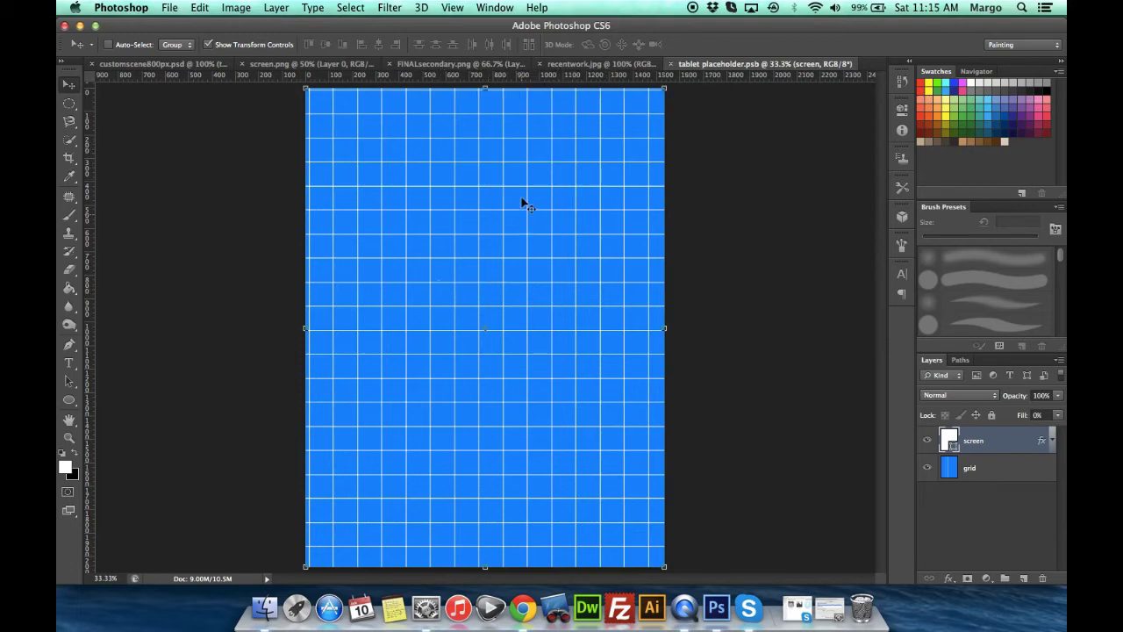
- Copy the website image from screen.png and paste it into tablet placeholder.psb, accepting the color profile conversion
{"action": "left_click", "coordinate": [294, 66]}
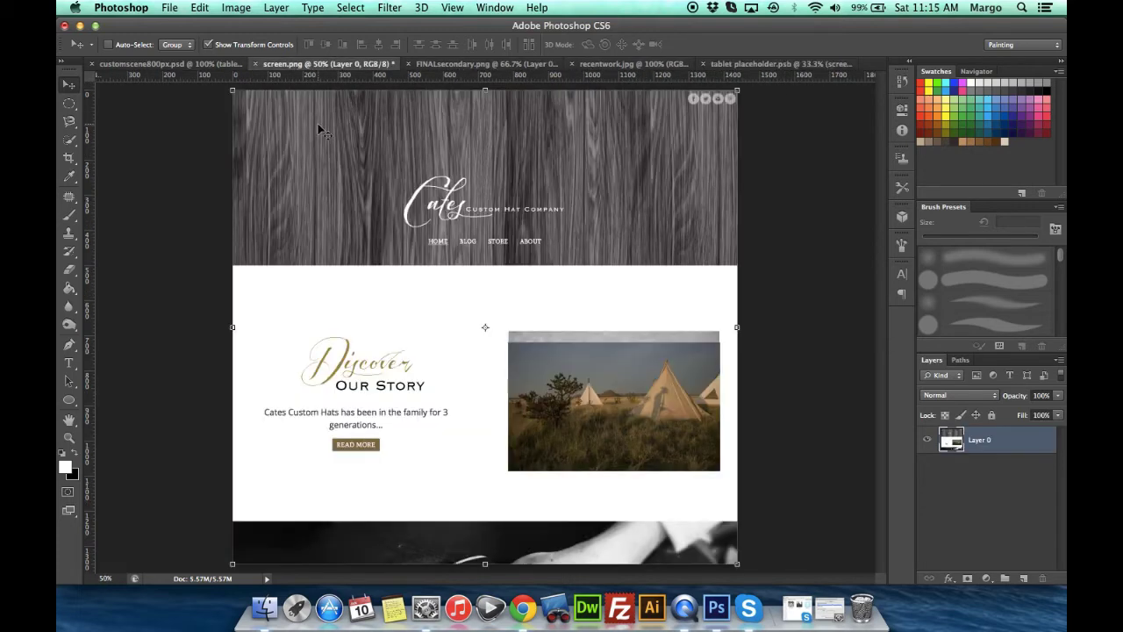
{"action": "left_click", "coordinate": [762, 67]}
{"action": "key", "text": "super+v"}
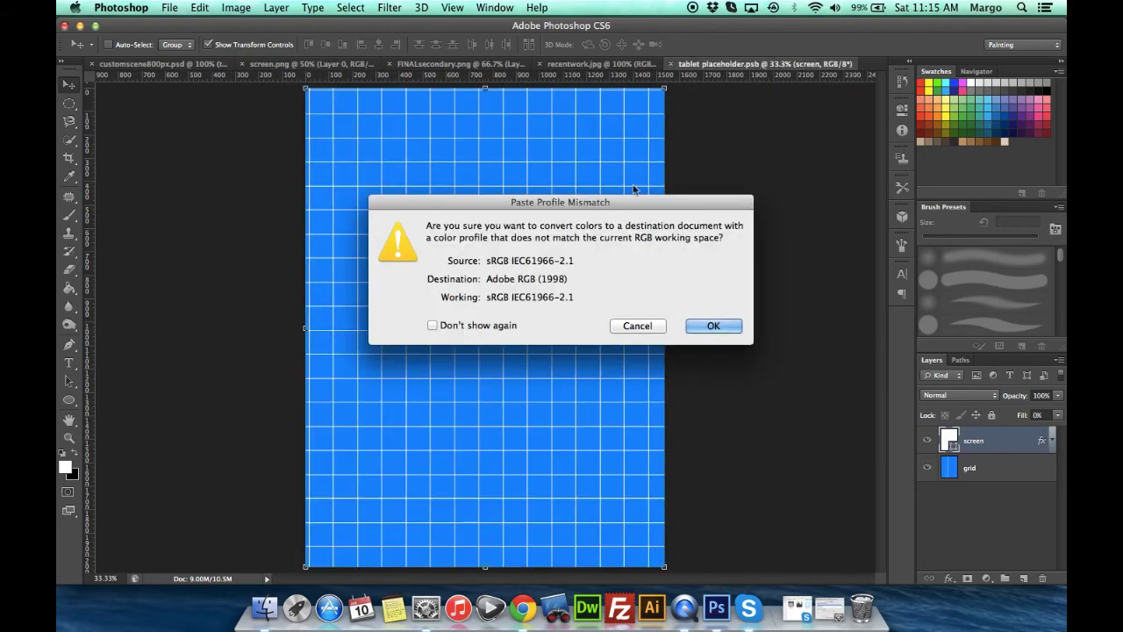
{"action": "left_click", "coordinate": [716, 326]}
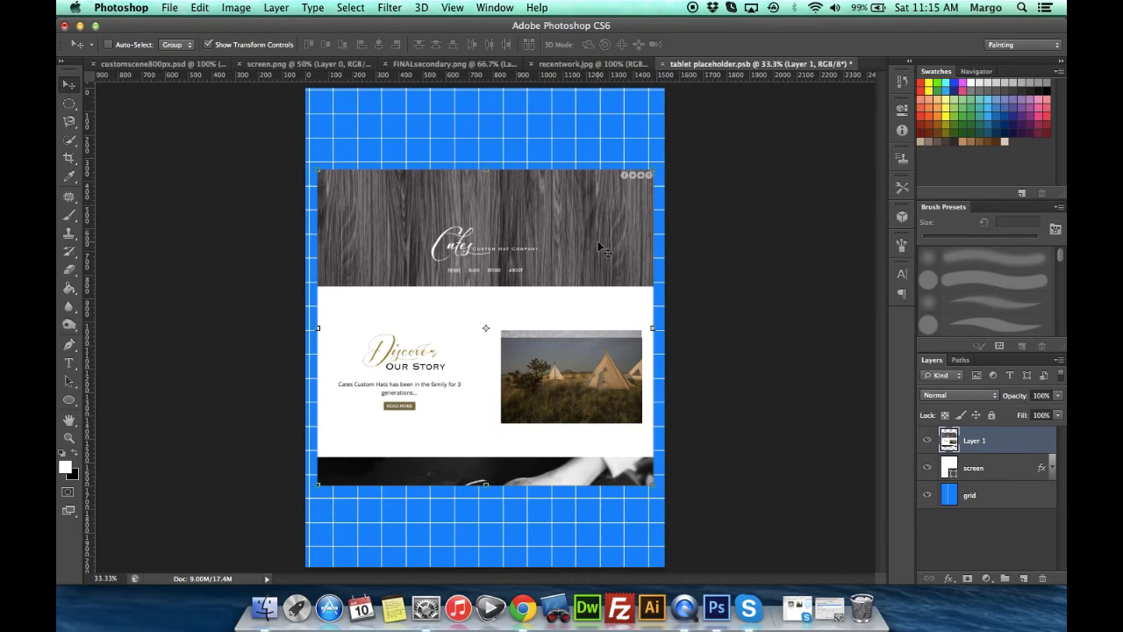
- Rotate the pasted website image -90°, align it to the canvas's upper-left corner and enlarge it to about 143% so it fills the canvas
{"action": "key", "text": "super+minus"}
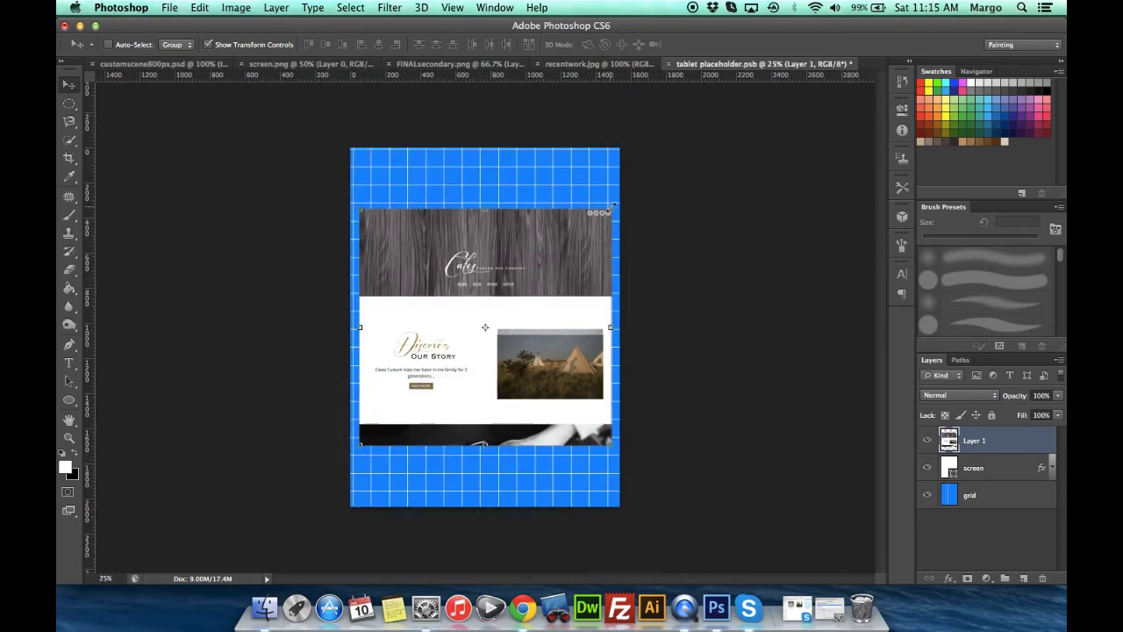
{"action": "left_click_drag", "start_coordinate": [613, 207], "coordinate": [374, 117]}
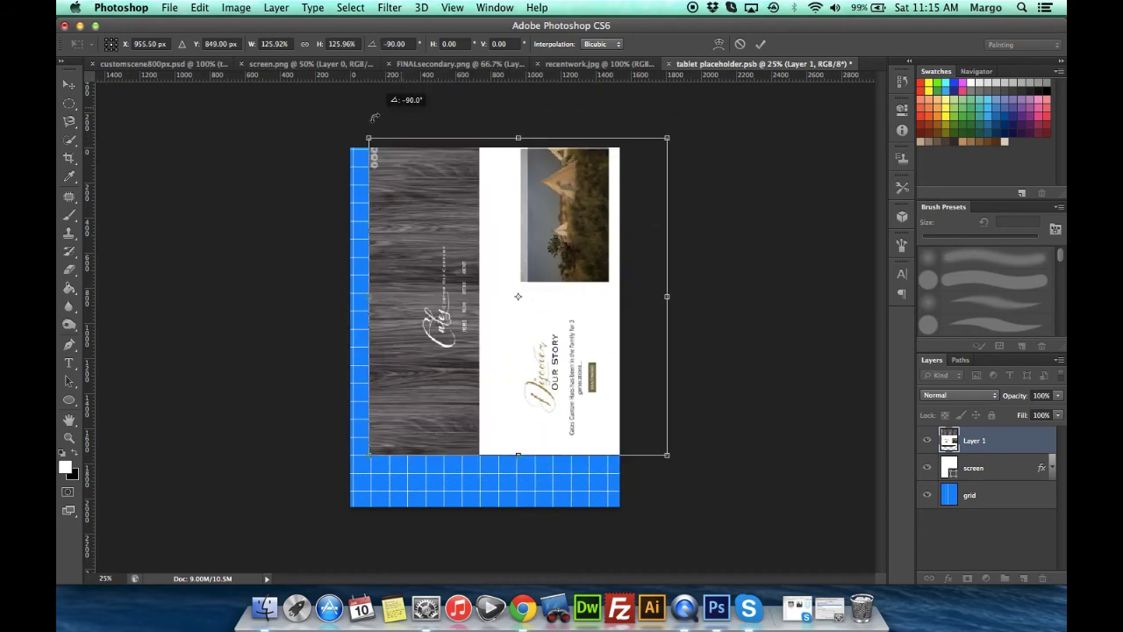
{"action": "left_click_drag", "start_coordinate": [448, 259], "coordinate": [429, 279]}
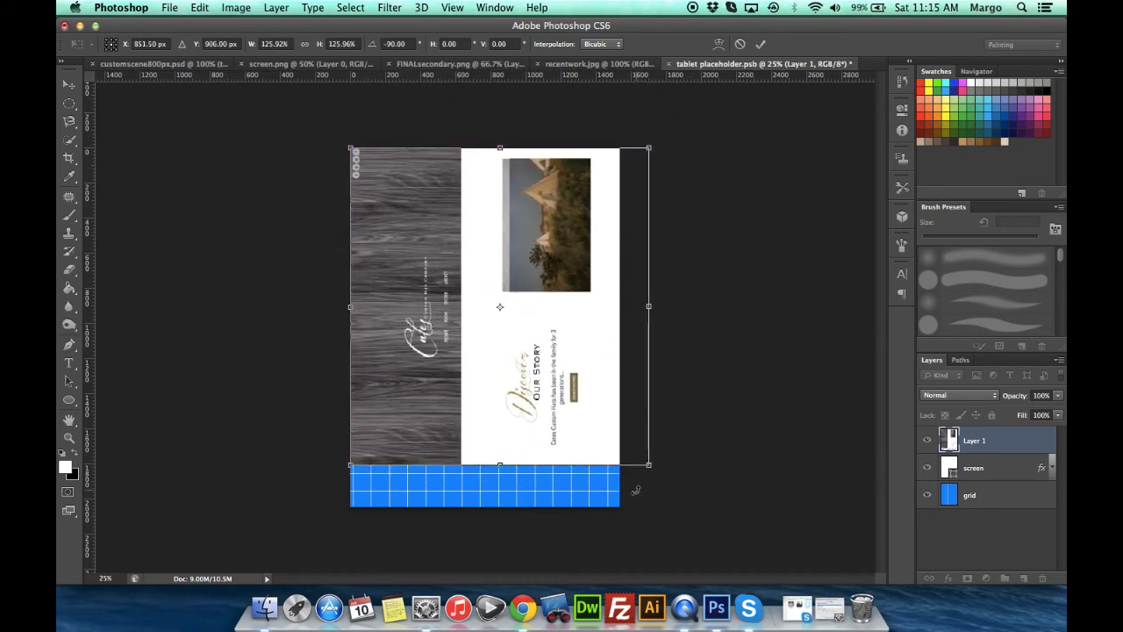
{"action": "left_click_drag", "start_coordinate": [652, 467], "coordinate": [690, 509]}
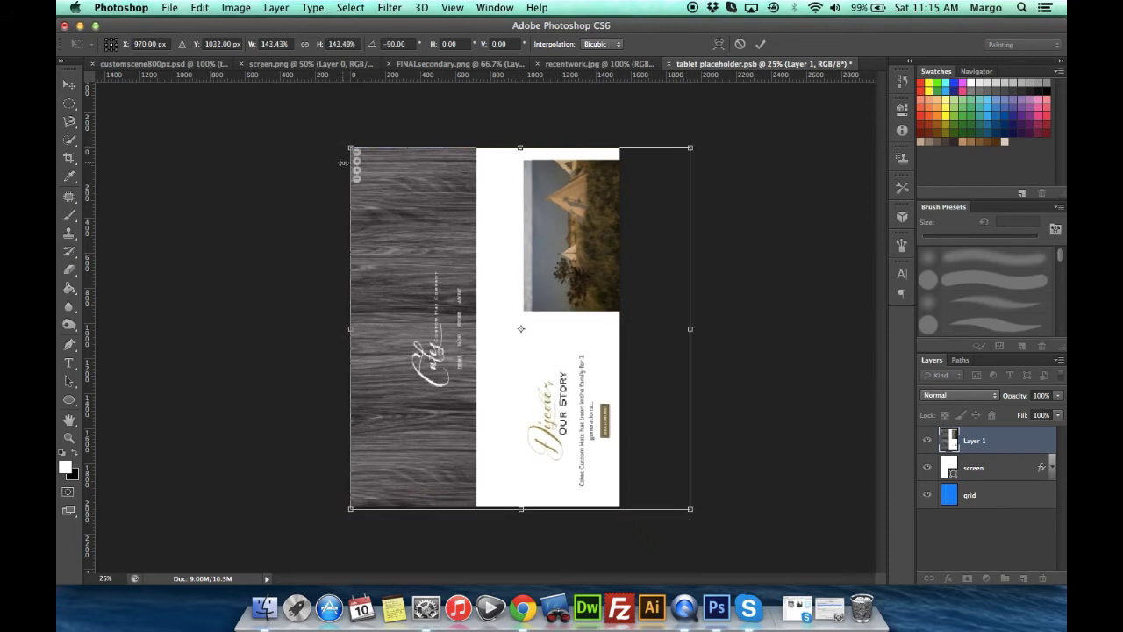
{"action": "key", "text": "Return"}
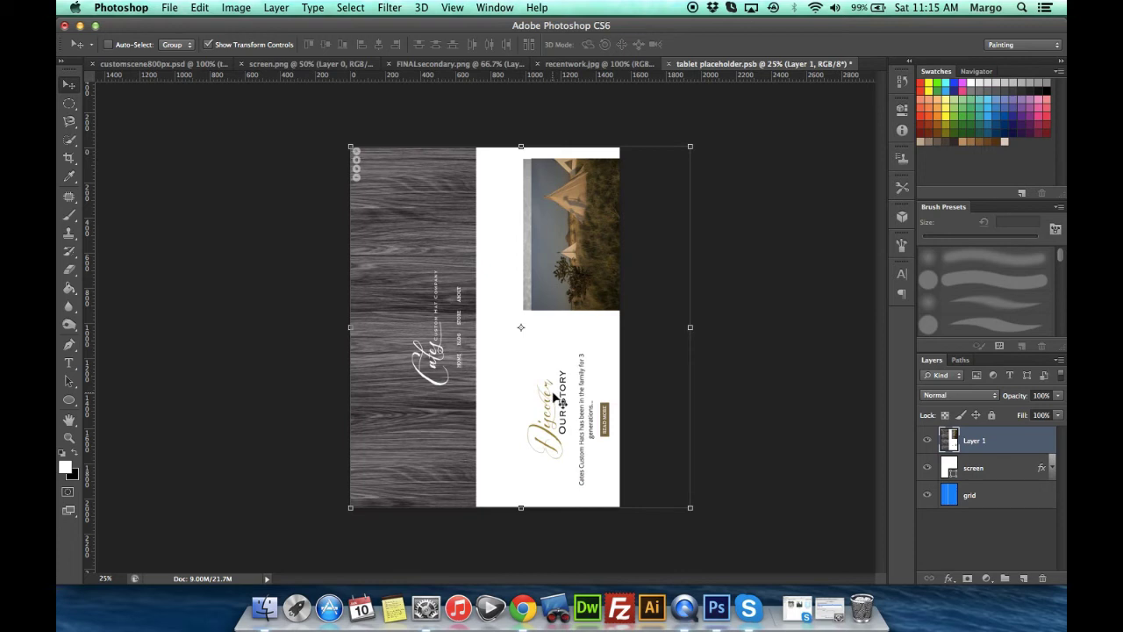
- Save and close tablet placeholder.psb, and check the recentwork.jpg layout before returning to customscene800px.psd
{"action": "key", "text": "super+s"}
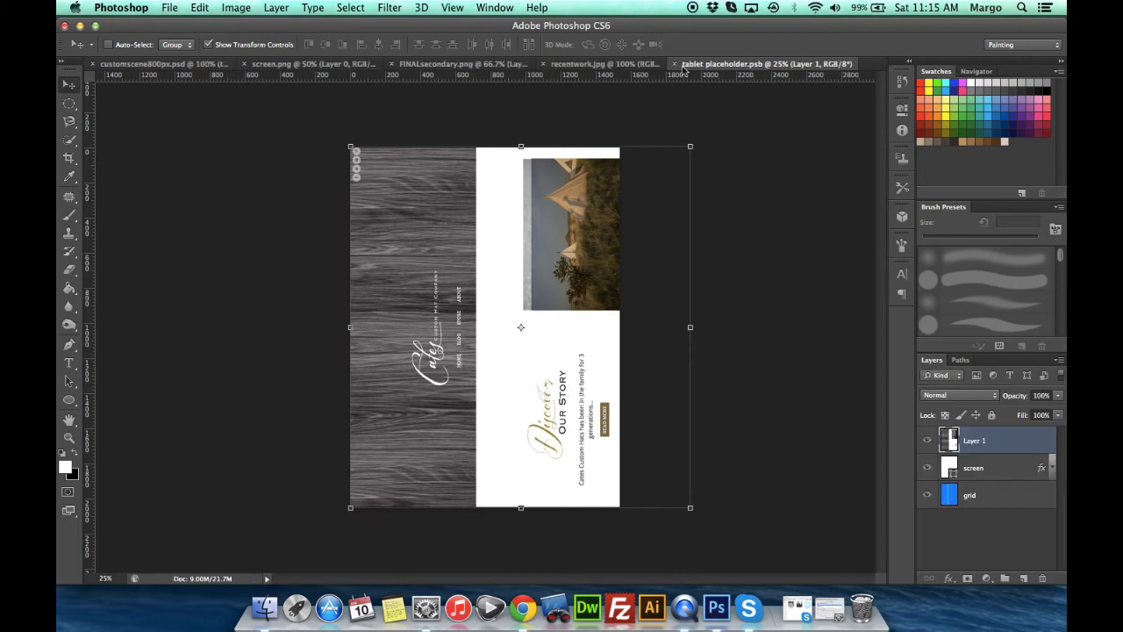
{"action": "left_click", "coordinate": [674, 64]}
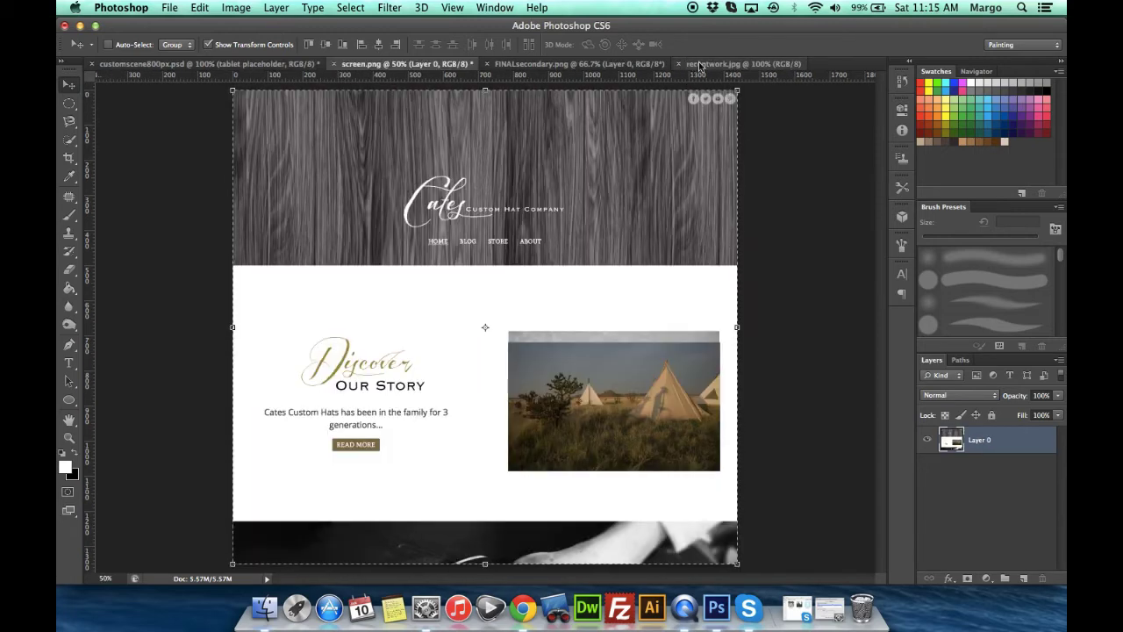
{"action": "left_click", "coordinate": [712, 65]}
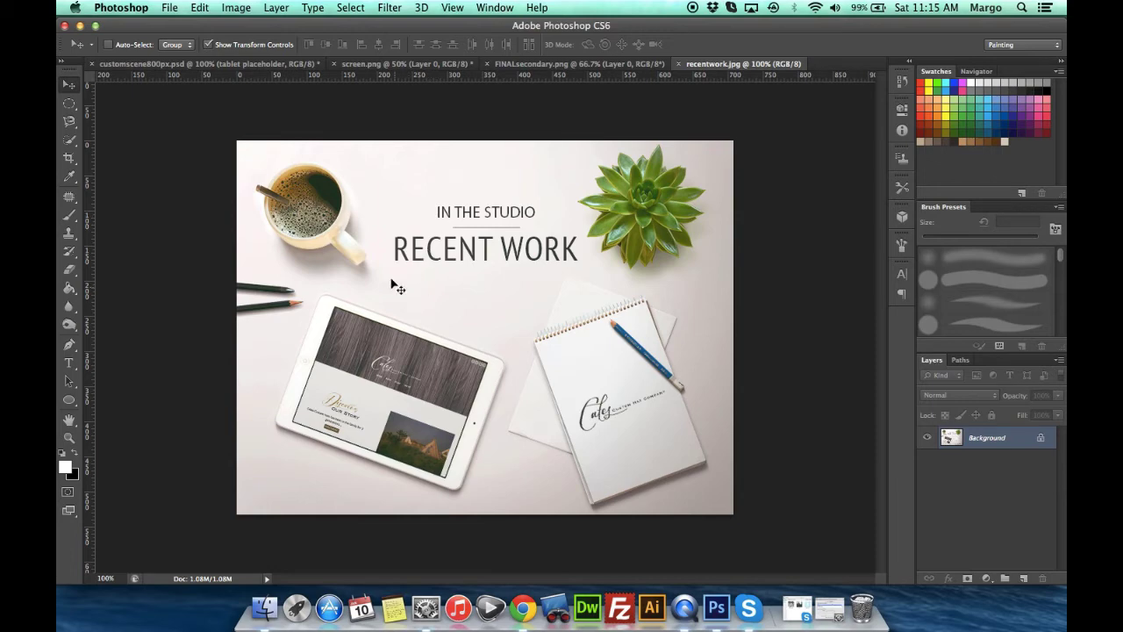
{"action": "left_click", "coordinate": [226, 63]}
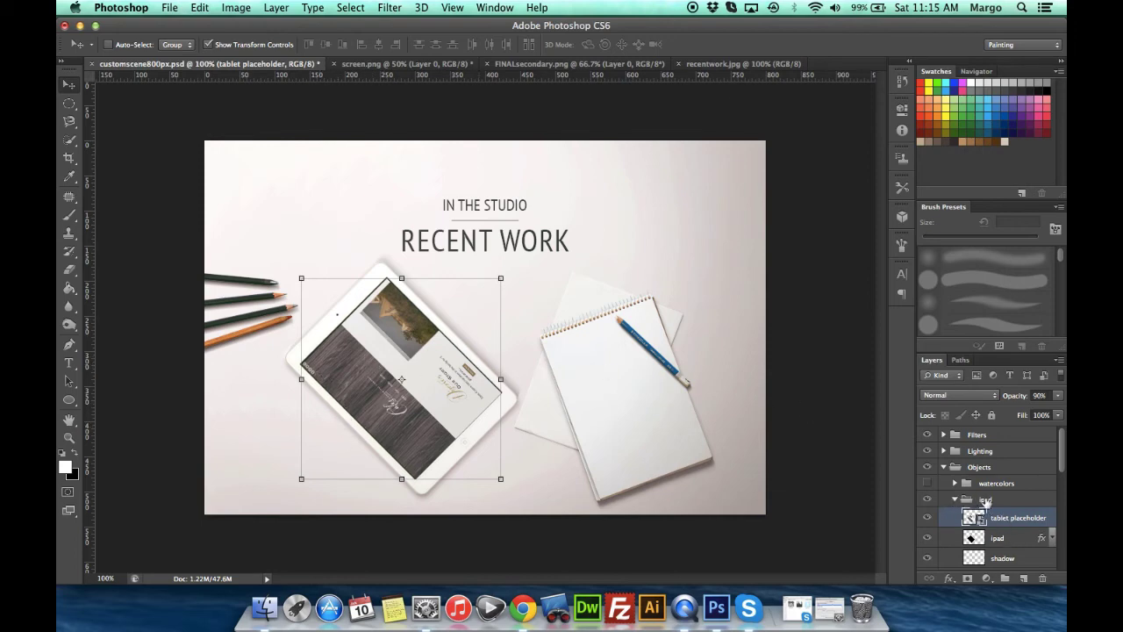
- Rotate the whole ipad group by 120° so the website on its screen reads upright
{"action": "left_click", "coordinate": [986, 500]}
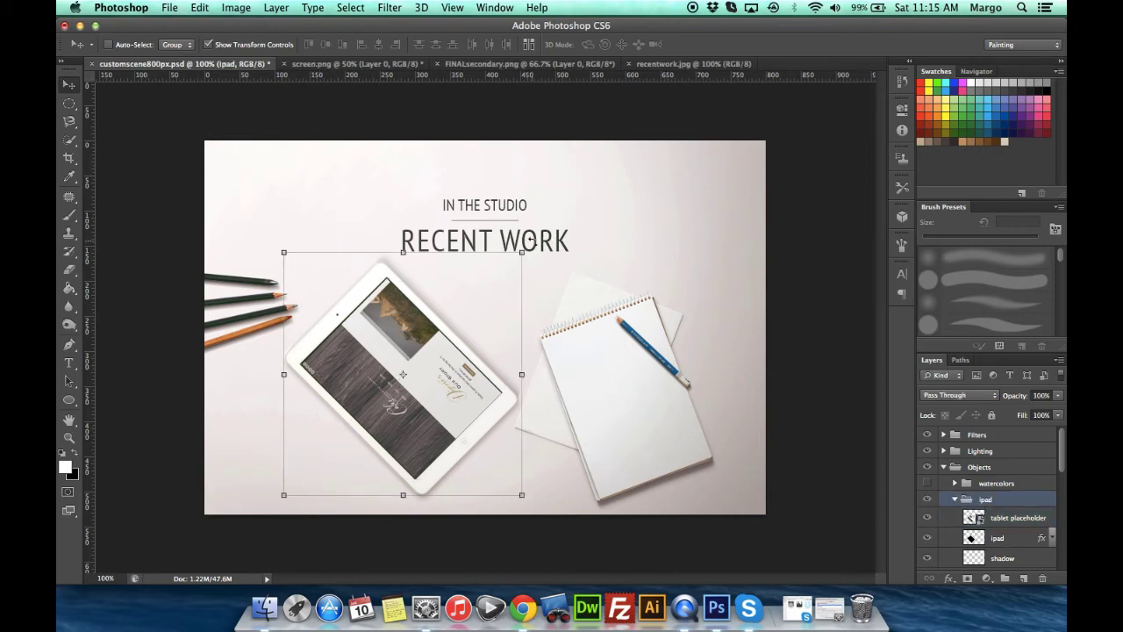
{"action": "left_click_drag", "start_coordinate": [531, 242], "coordinate": [452, 536]}
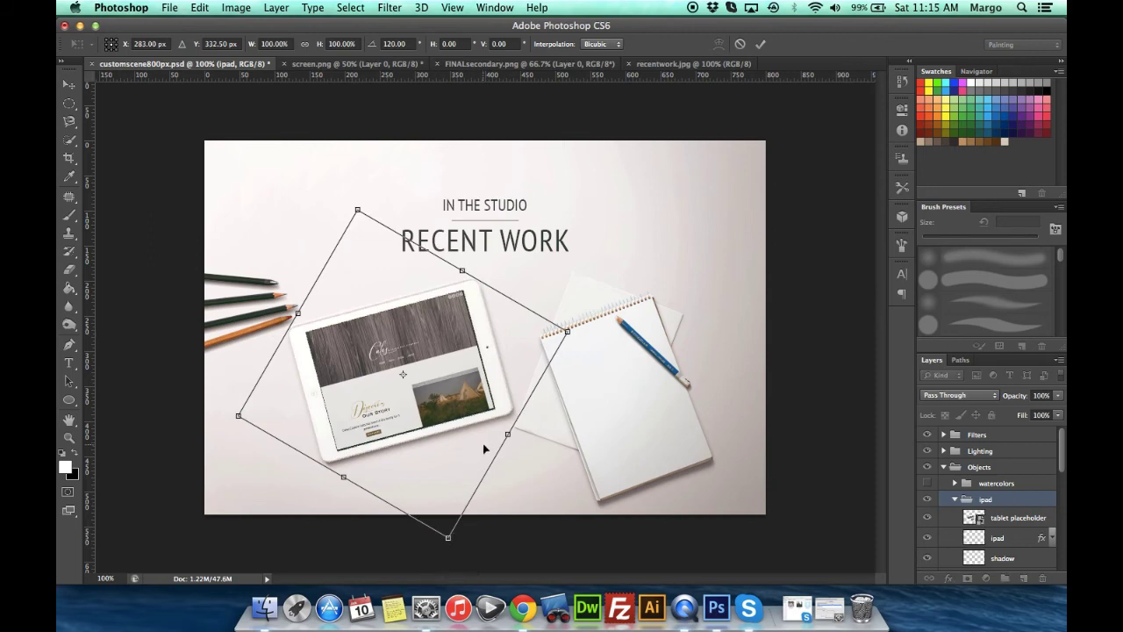
{"action": "key", "text": "Escape"}
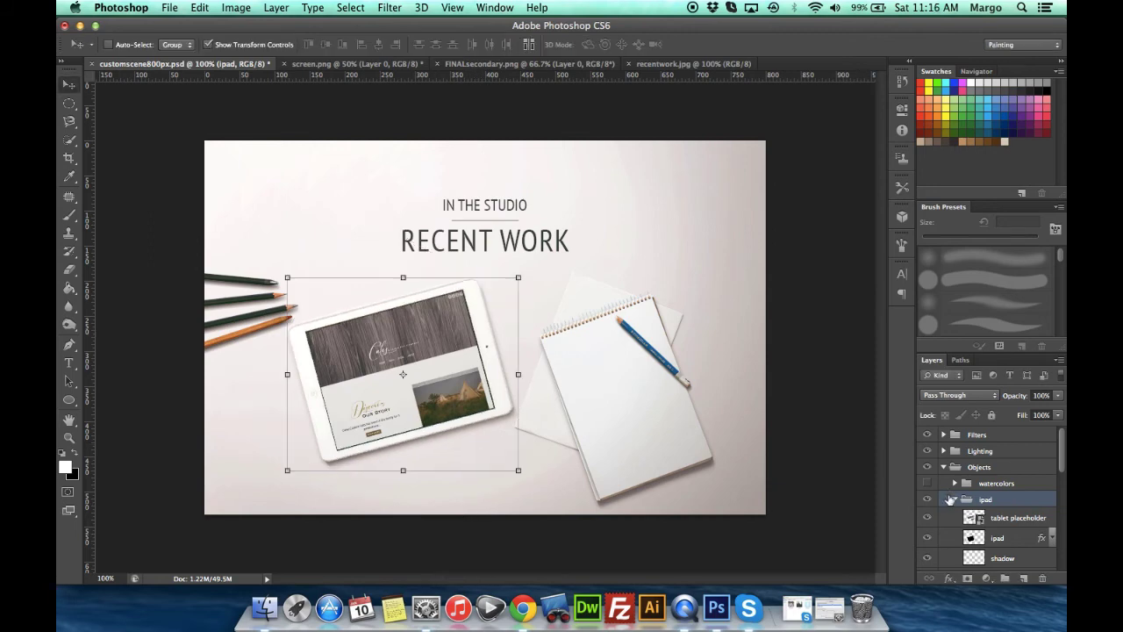
- Open the sketchbook placeholder smart object from the sketchbook group inside Objects for editing, keeping its layers editable
{"action": "left_click", "coordinate": [952, 467]}
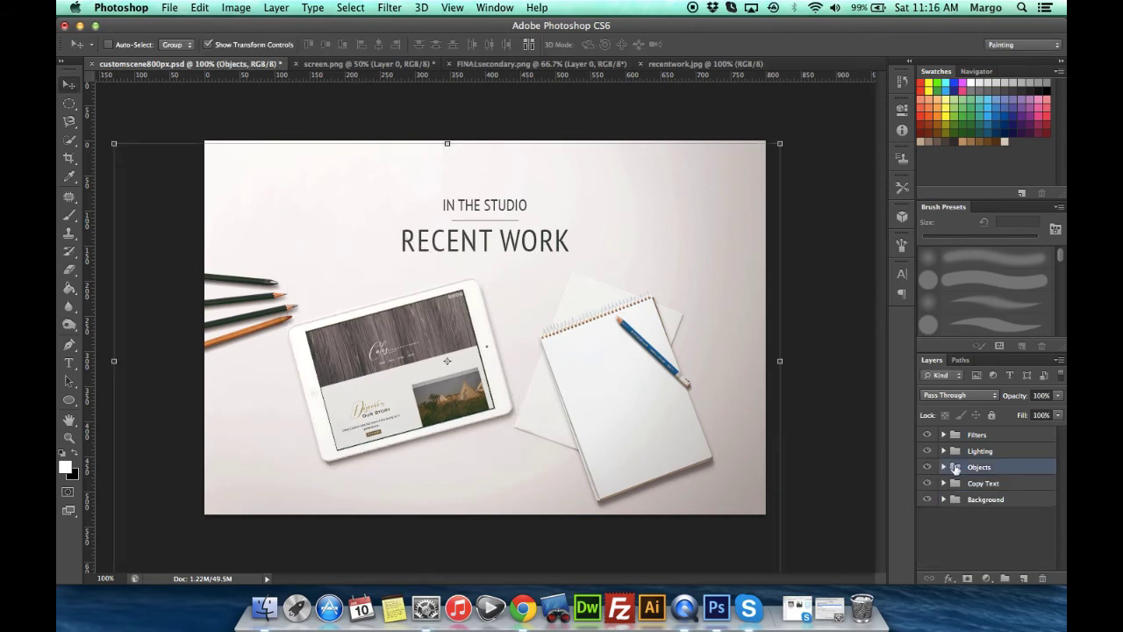
{"action": "left_click", "coordinate": [944, 467]}
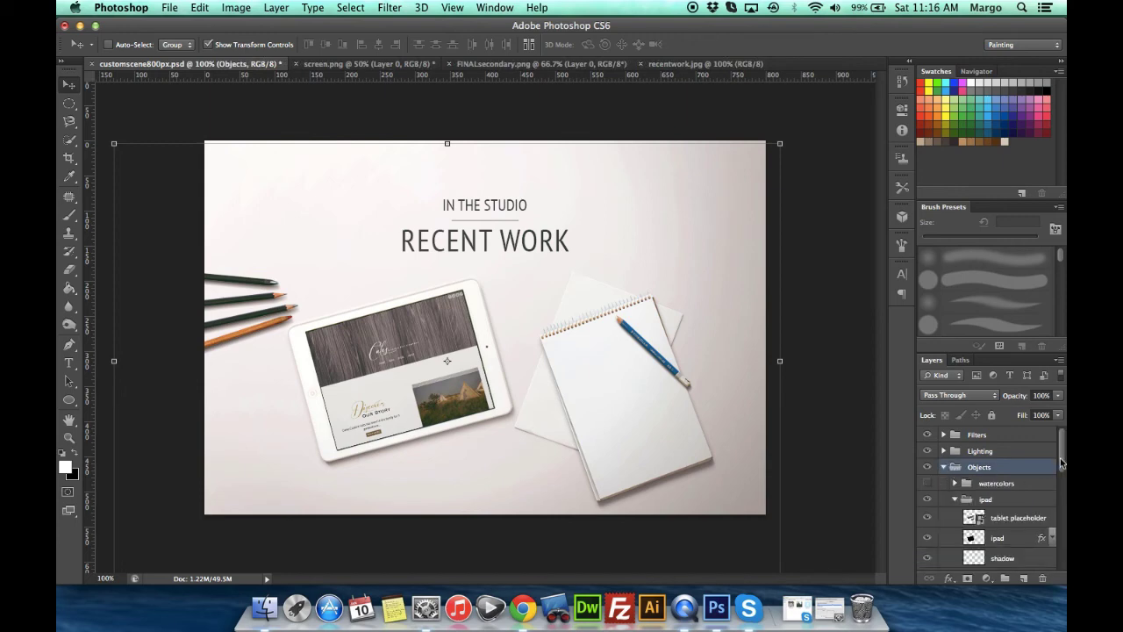
{"action": "left_click_drag", "start_coordinate": [1061, 462], "coordinate": [1057, 555]}
{"action": "left_click", "coordinate": [952, 468]}
{"action": "left_click", "coordinate": [967, 523]}
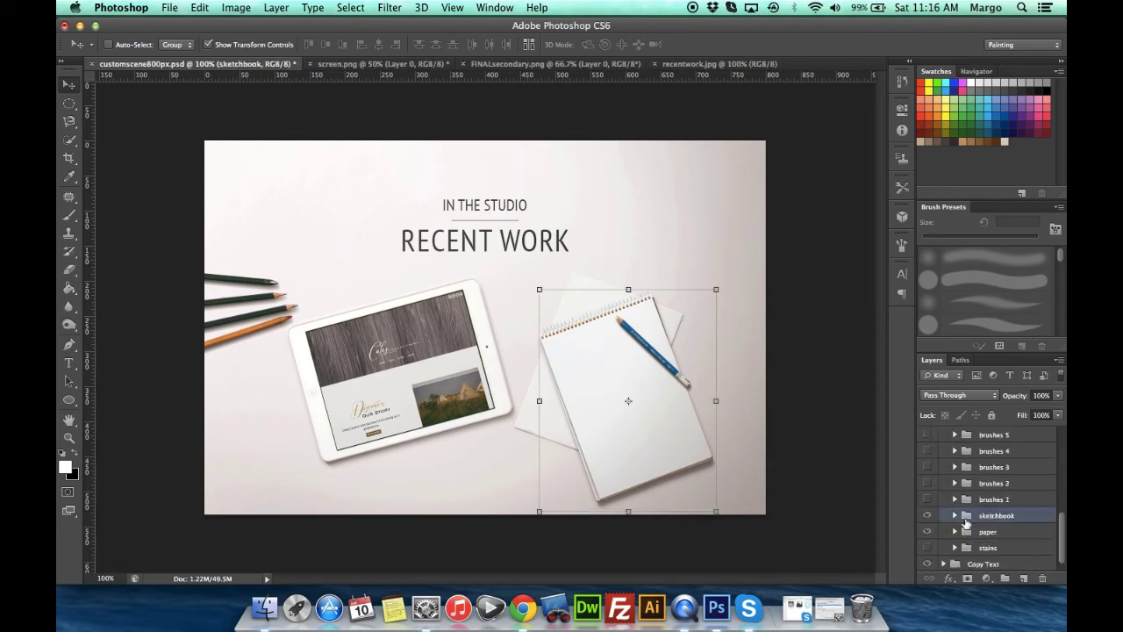
{"action": "left_click", "coordinate": [954, 516]}
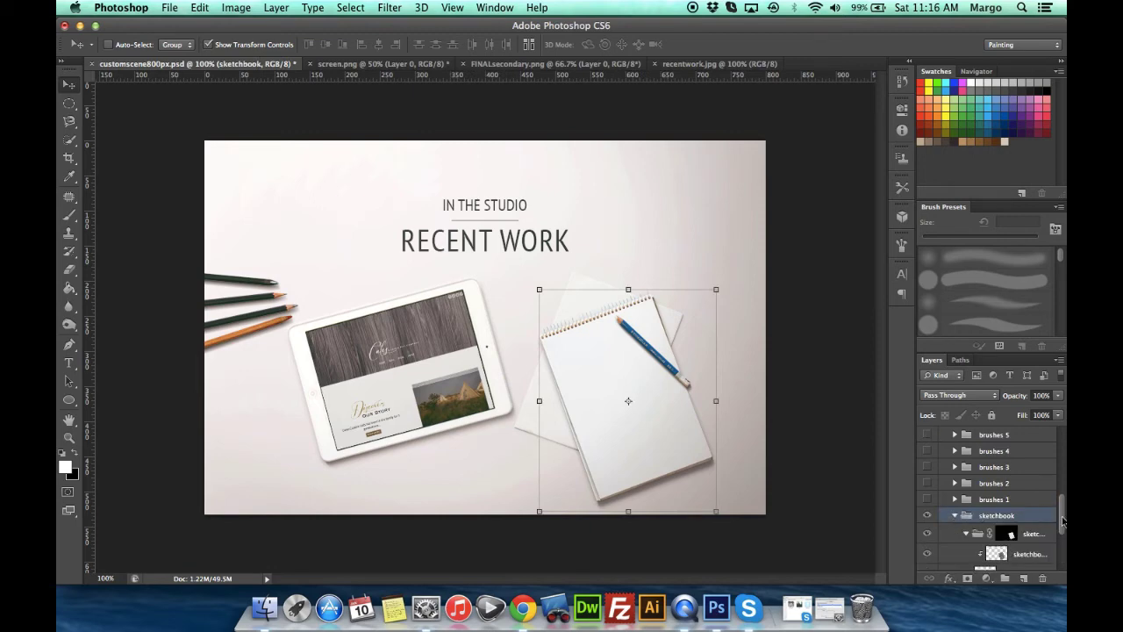
{"action": "left_click_drag", "start_coordinate": [1062, 521], "coordinate": [1061, 545]}
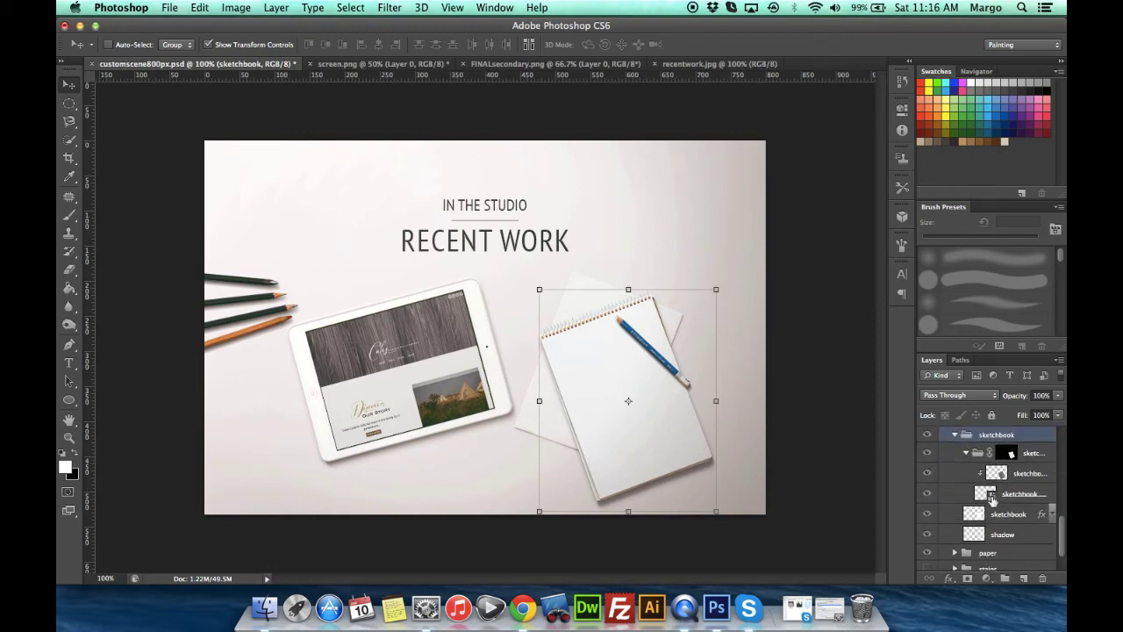
{"action": "left_click", "coordinate": [987, 494]}
{"action": "double_click", "coordinate": [992, 496]}
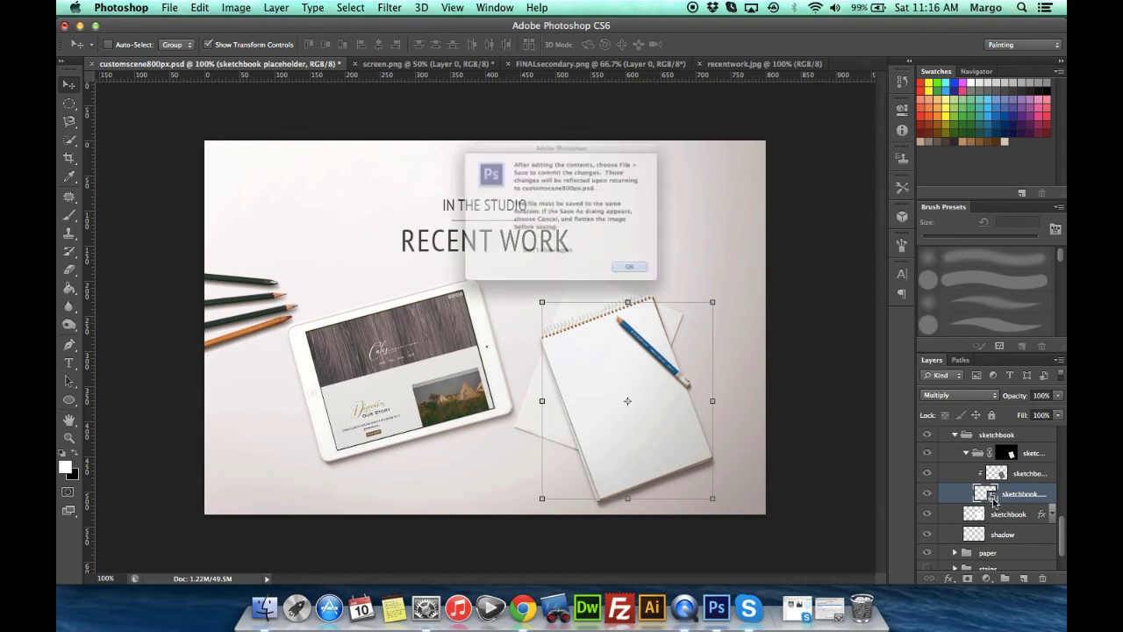
{"action": "left_click", "coordinate": [671, 298]}
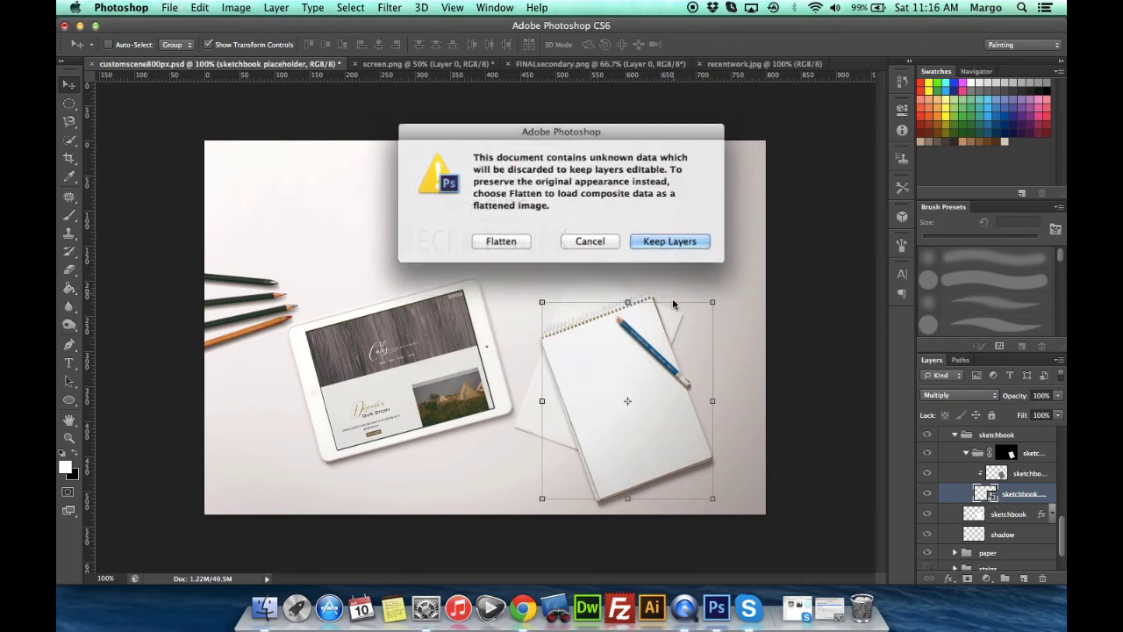
{"action": "left_click", "coordinate": [670, 243]}
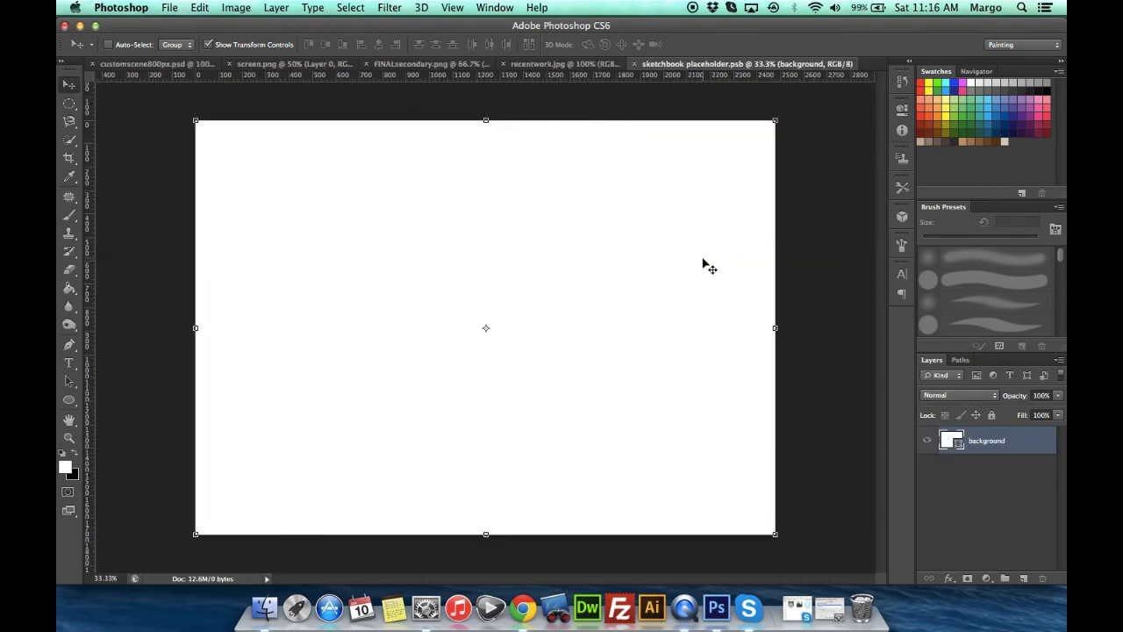
- Copy the logo from FINALsecondary.png, paste it into sketchbook placeholder.psb, save, and check the sketchbook in customscene800px.psd
{"action": "left_click", "coordinate": [442, 67]}
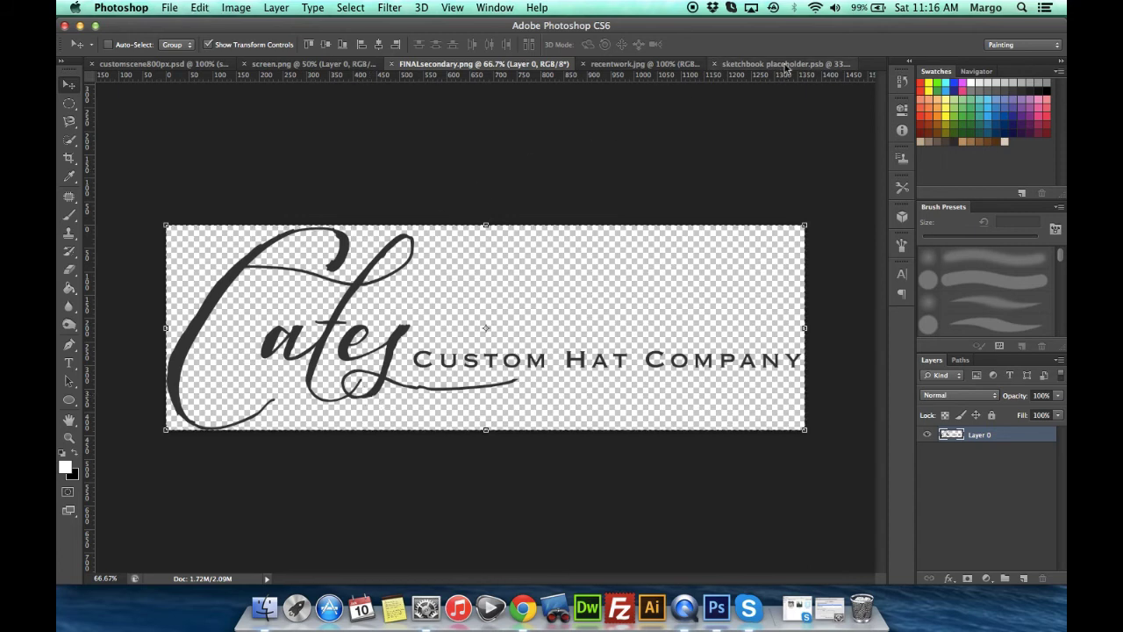
{"action": "left_click", "coordinate": [756, 66]}
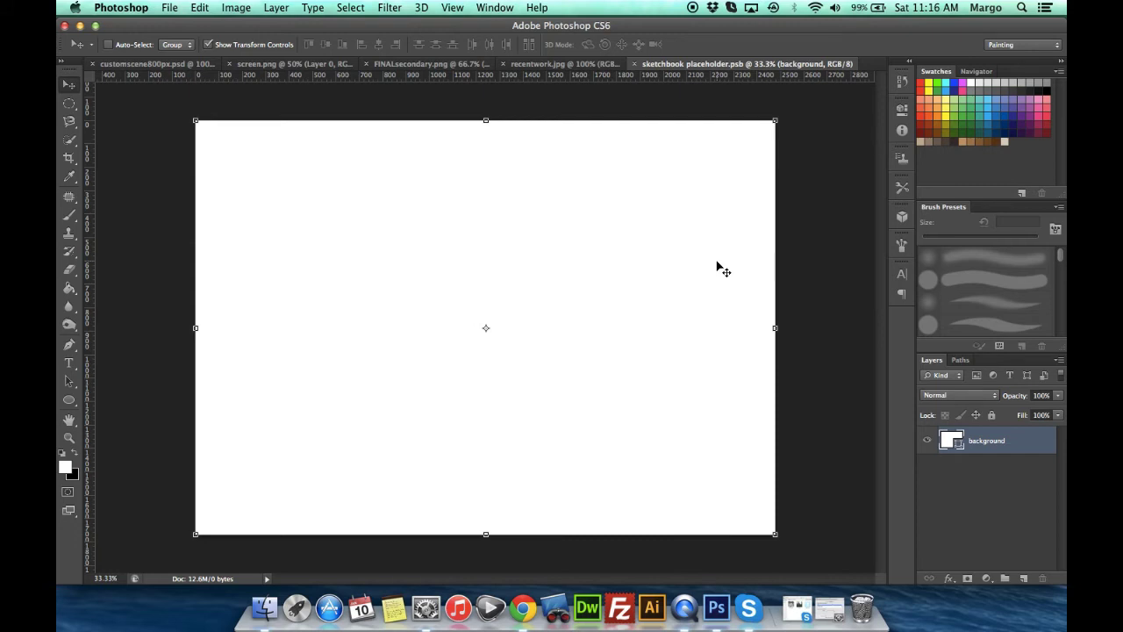
{"action": "key", "text": "super+v"}
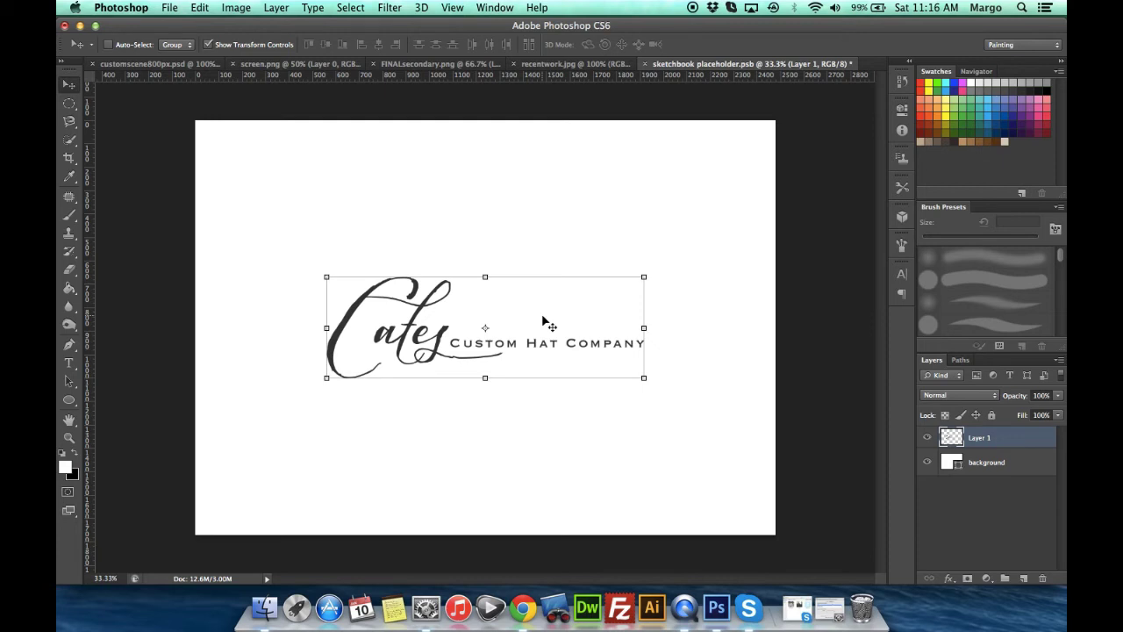
{"action": "key", "text": "super+s"}
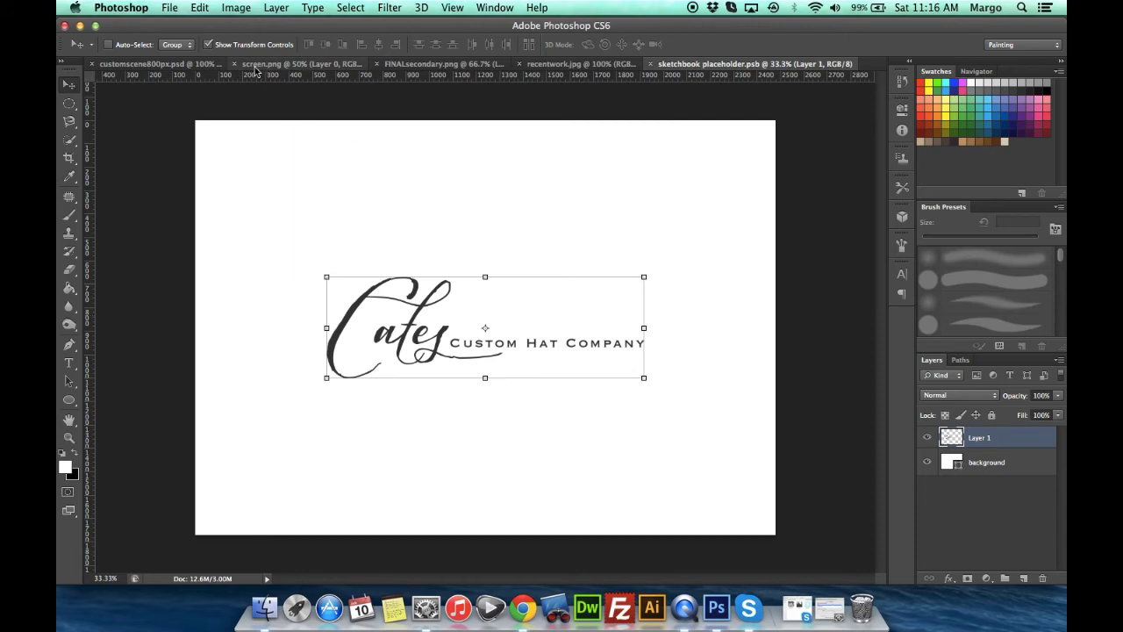
{"action": "left_click", "coordinate": [173, 70]}
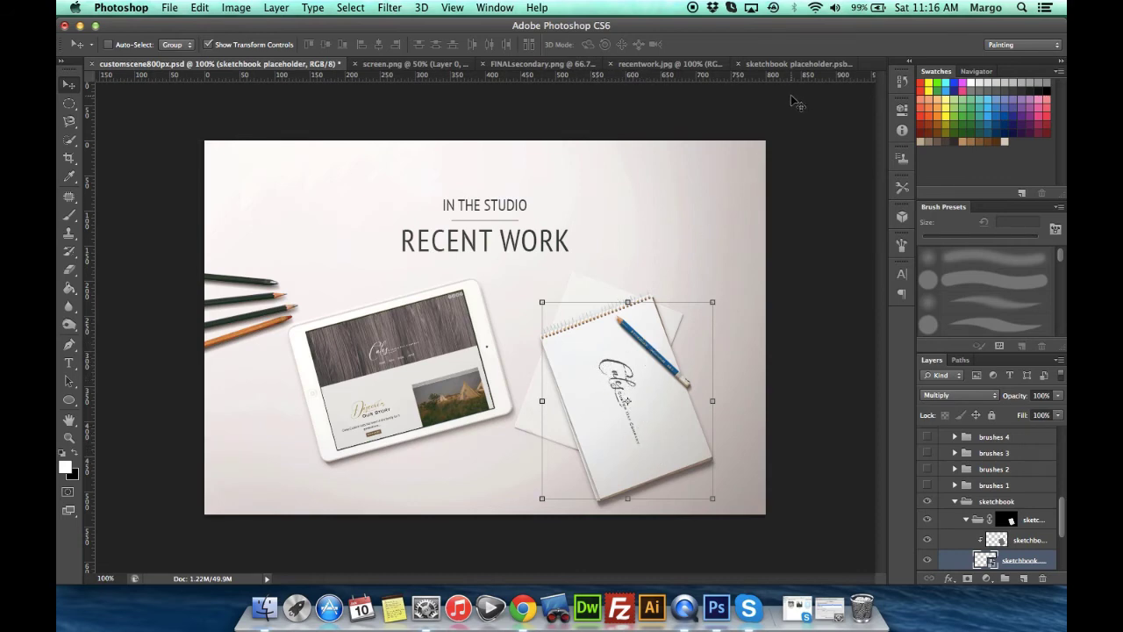
- Rotate the logo -90° in sketchbook placeholder.psb, save and close it, and collapse the sketchbook group in customscene800px.psd
{"action": "left_click", "coordinate": [800, 65]}
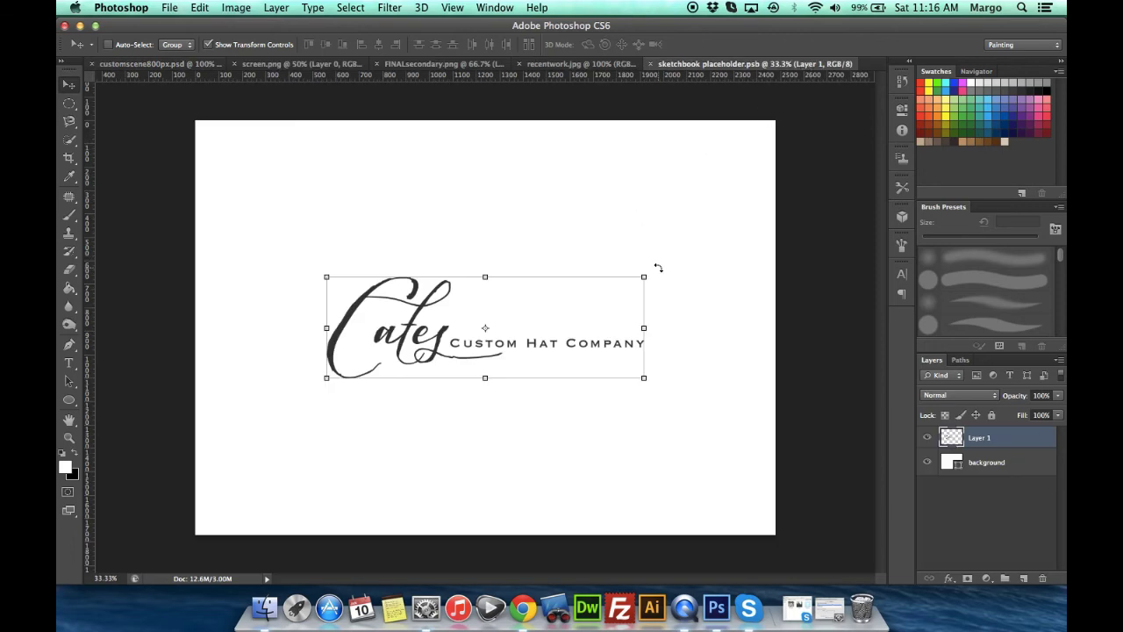
{"action": "left_click_drag", "start_coordinate": [659, 267], "coordinate": [428, 163]}
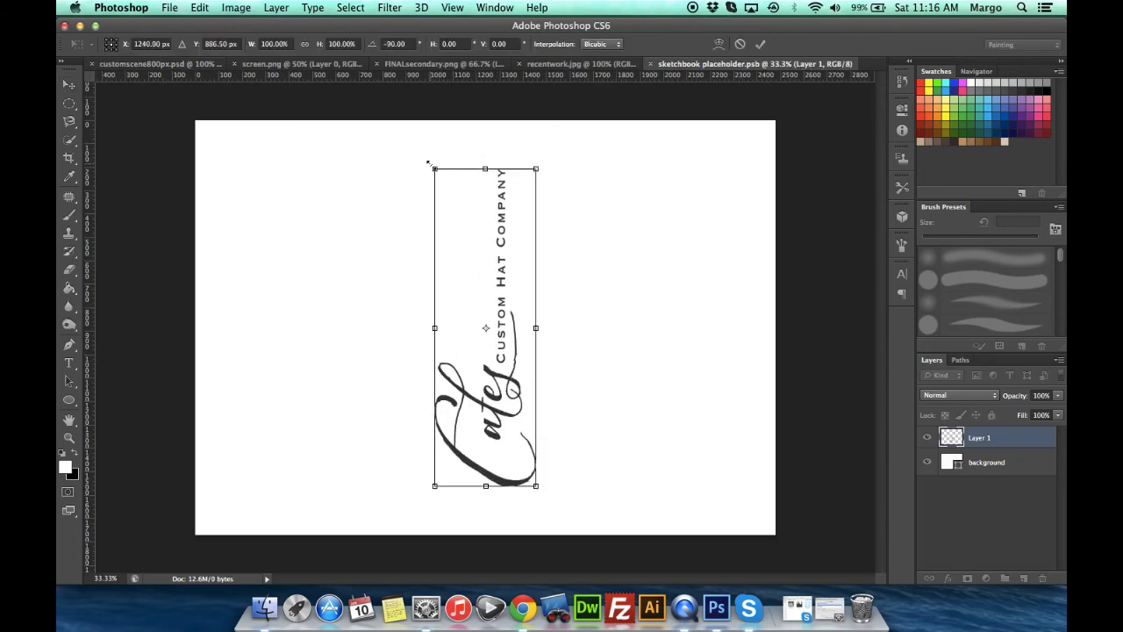
{"action": "key", "text": "Return"}
{"action": "key", "text": "super+s"}
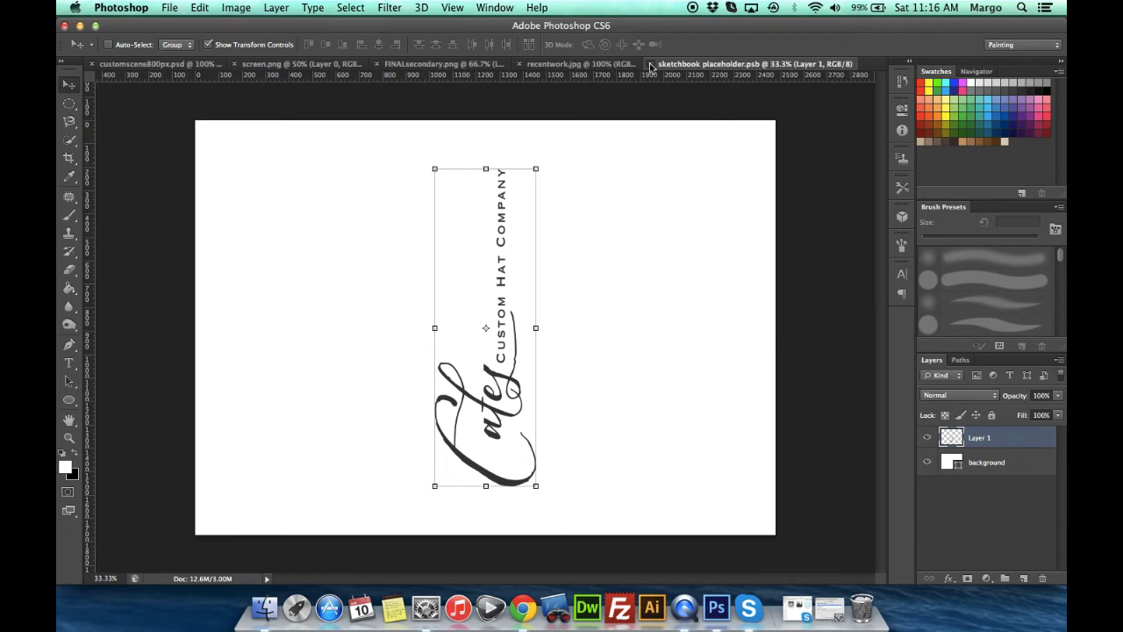
{"action": "left_click", "coordinate": [651, 65]}
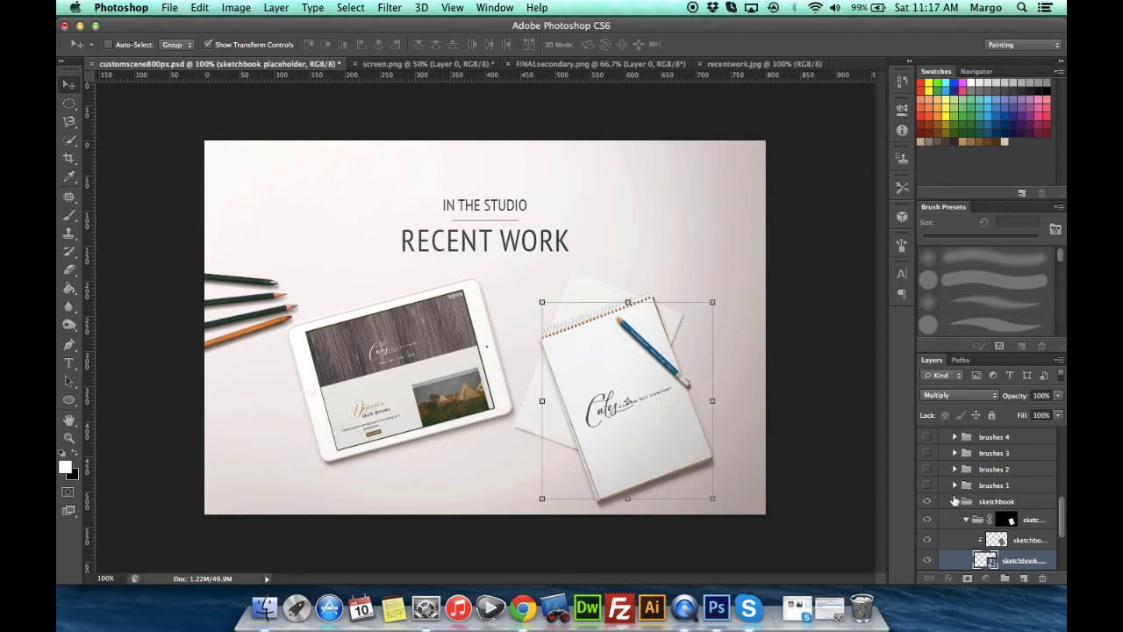
{"action": "left_click", "coordinate": [955, 501]}
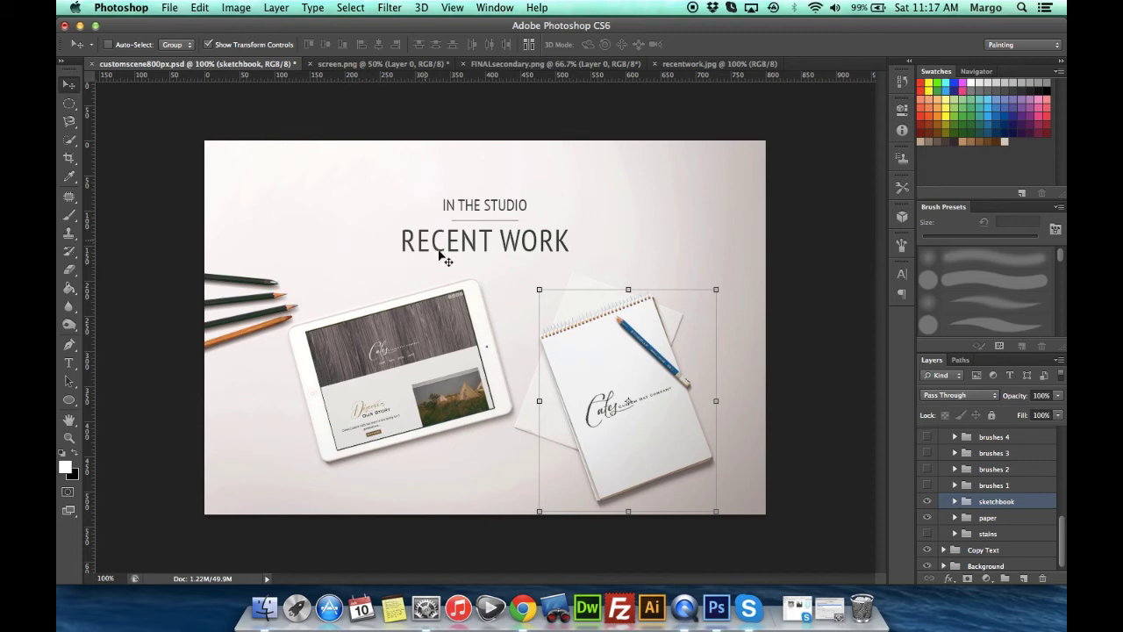
- Show the coffee group and move the cup slightly up and left, away from the heading text
{"action": "scroll", "coordinate": [1062, 548], "scroll_direction": "up", "scroll_amount": 10}
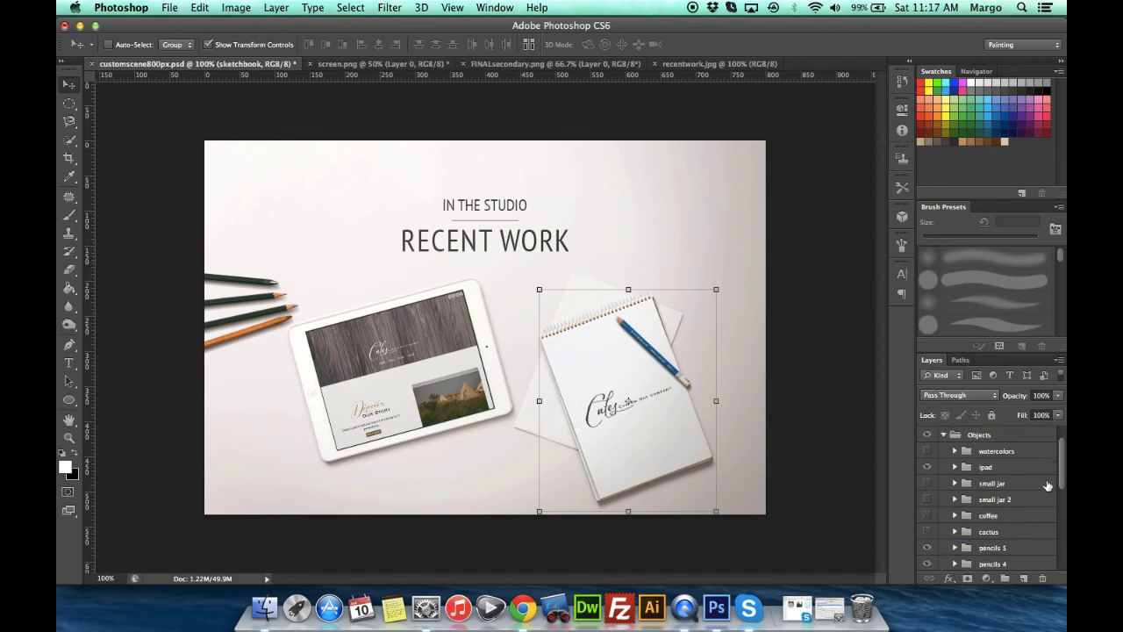
{"action": "left_click", "coordinate": [984, 518]}
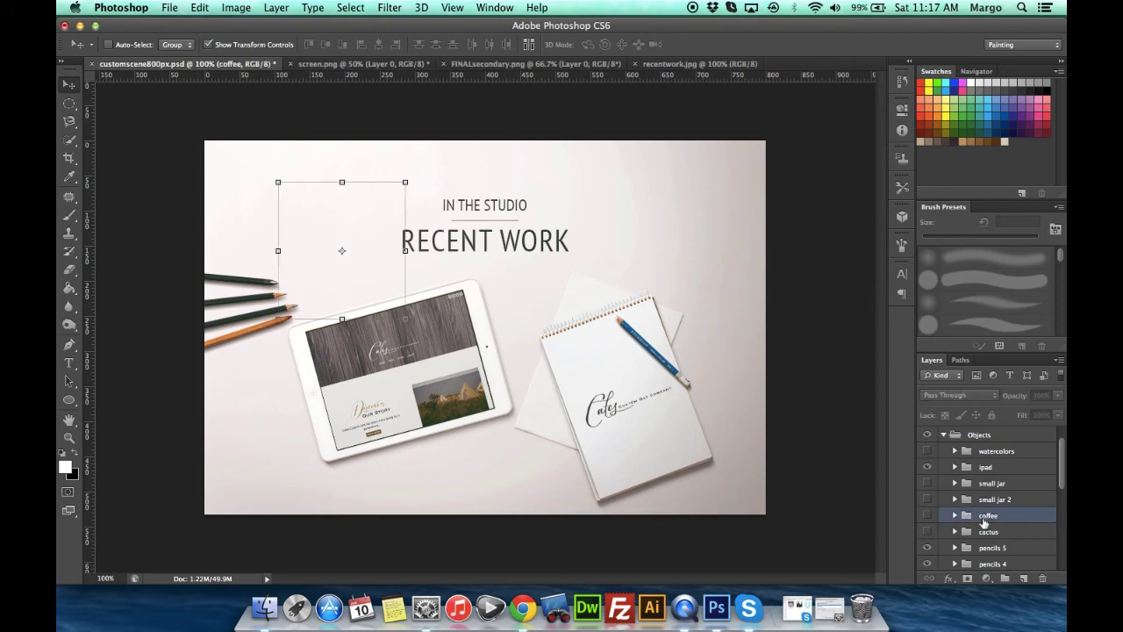
{"action": "left_click", "coordinate": [926, 516]}
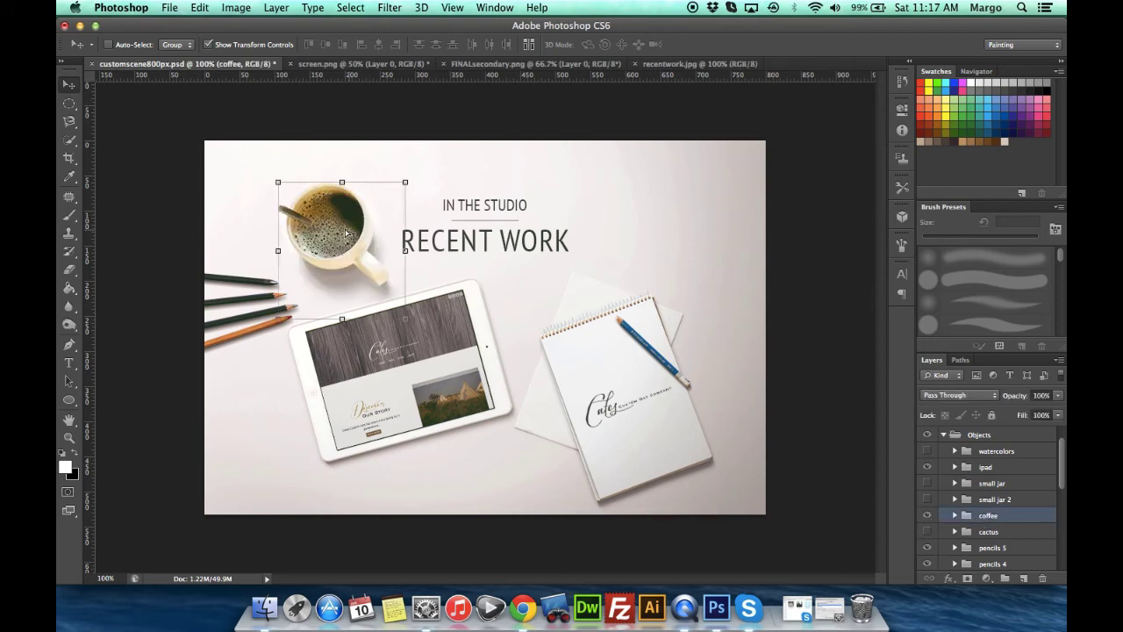
{"action": "left_click_drag", "start_coordinate": [352, 236], "coordinate": [335, 215]}
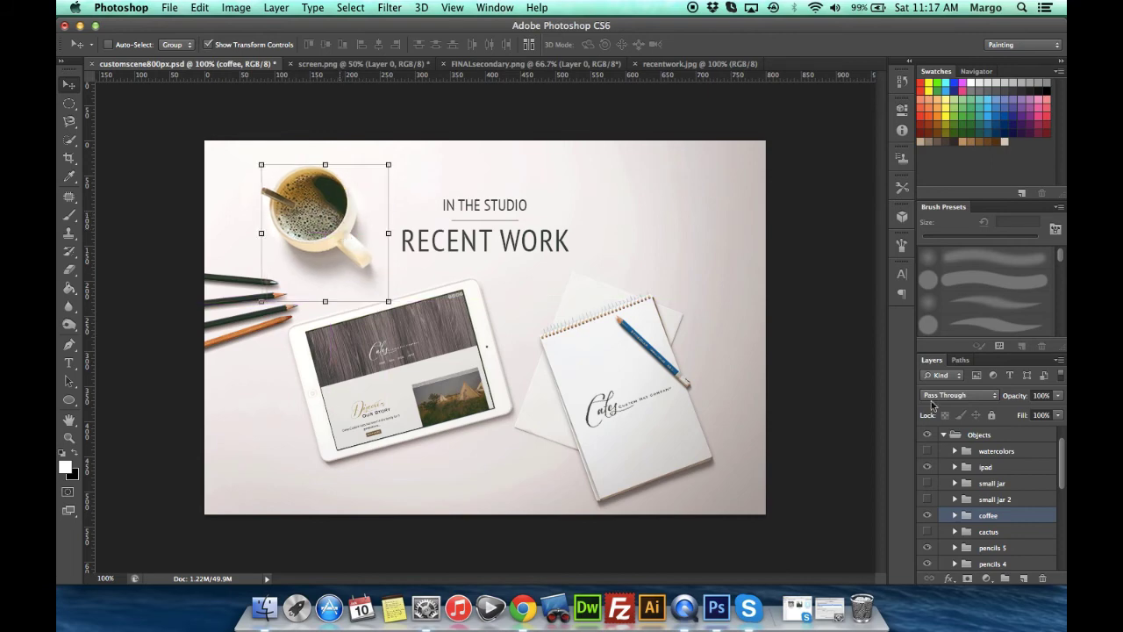
- Show the cactus group and move the plant slightly right so it clears the RECENT WORK heading
{"action": "left_click", "coordinate": [996, 531]}
{"action": "left_click", "coordinate": [927, 532]}
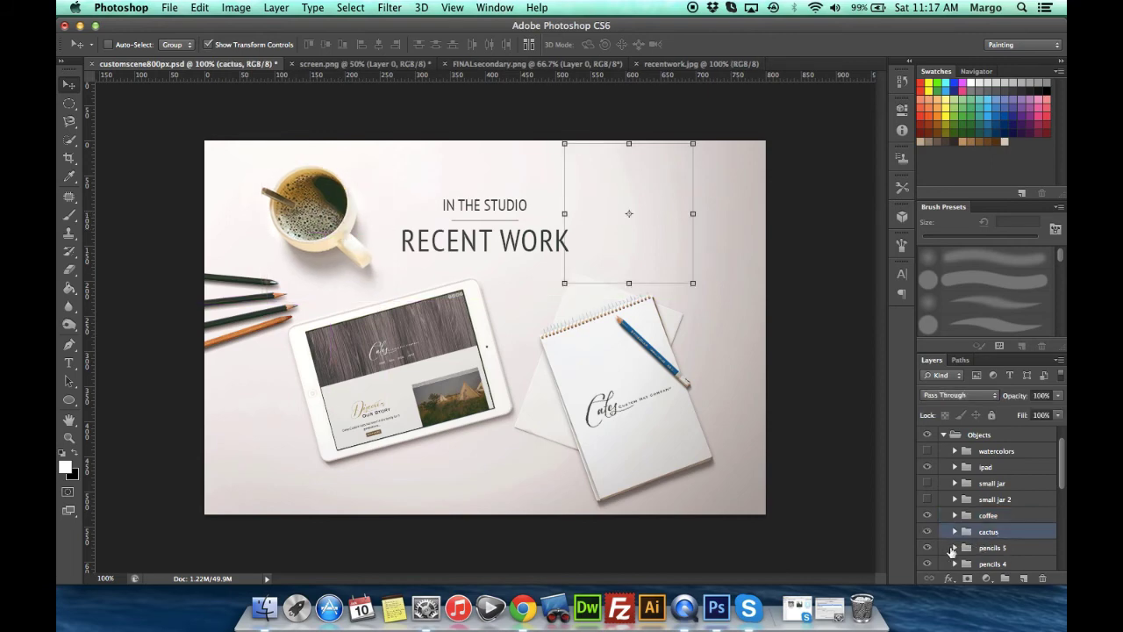
{"action": "left_click_drag", "start_coordinate": [660, 235], "coordinate": [674, 235]}
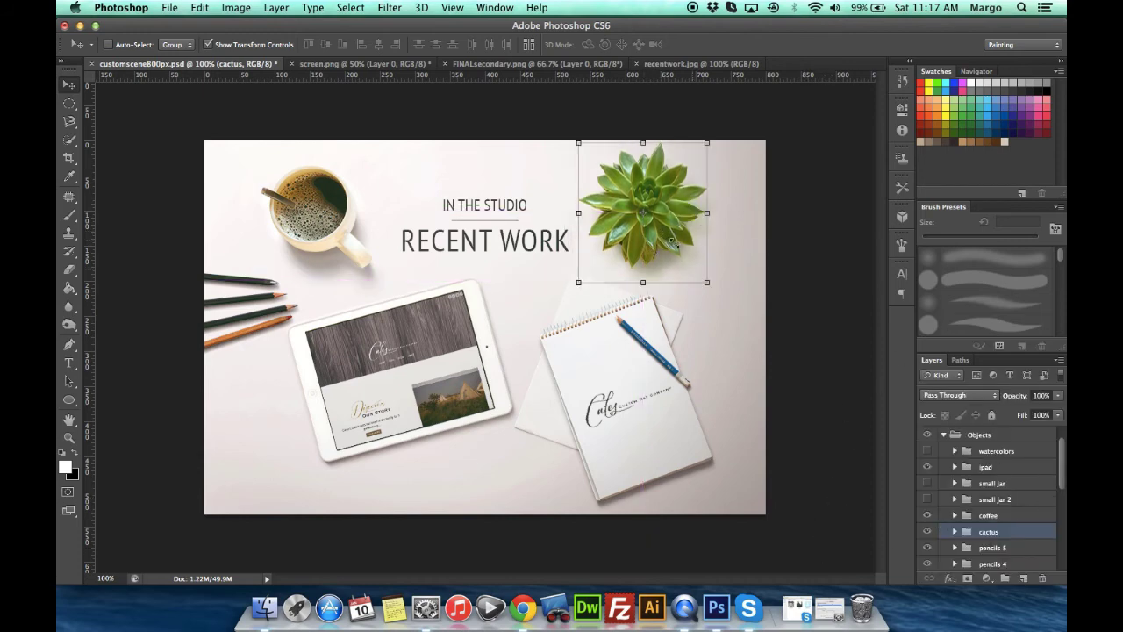
{"action": "mouse_move", "coordinate": [655, 209]}
{"action": "left_mouse_down"}
{"action": "mouse_move", "coordinate": [650, 195]}
{"action": "mouse_move", "coordinate": [661, 213]}
{"action": "left_mouse_up"}
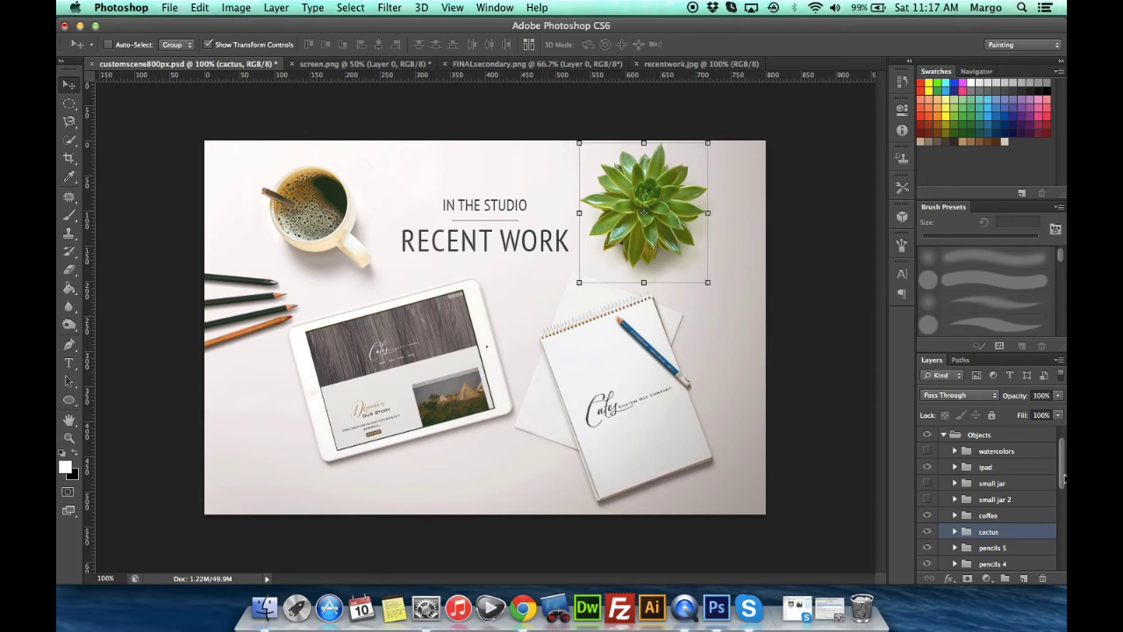
- Select the pencils 5, pencils 4, pencils 2 and pencils 1 groups and move them together slightly right and up
{"action": "scroll", "coordinate": [1064, 478], "scroll_direction": "down", "scroll_amount": 4}
{"action": "left_click", "coordinate": [990, 484]}
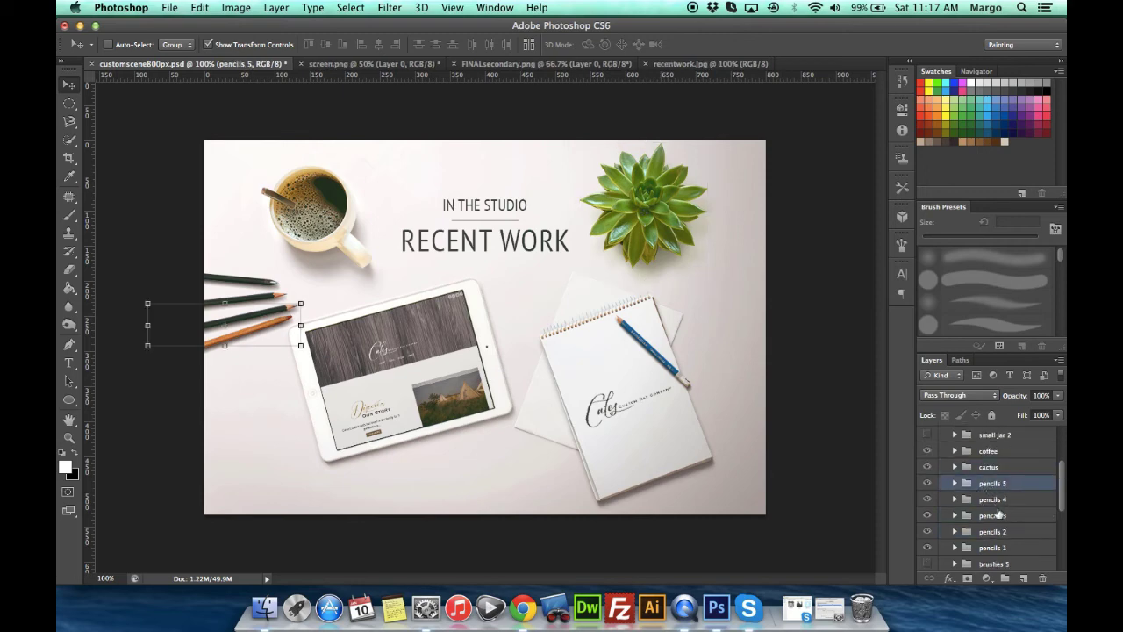
{"action": "left_click", "coordinate": [994, 499], "text": "super"}
{"action": "left_click", "coordinate": [993, 531], "text": "super"}
{"action": "left_click", "coordinate": [993, 548], "text": "super"}
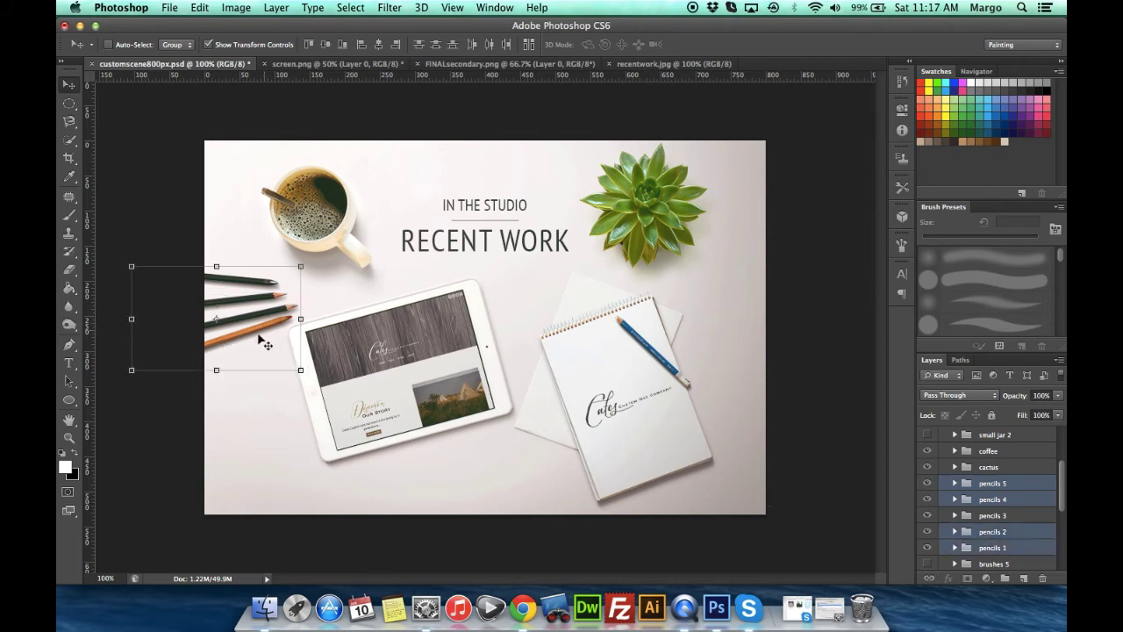
{"action": "left_click_drag", "start_coordinate": [261, 362], "coordinate": [274, 356]}
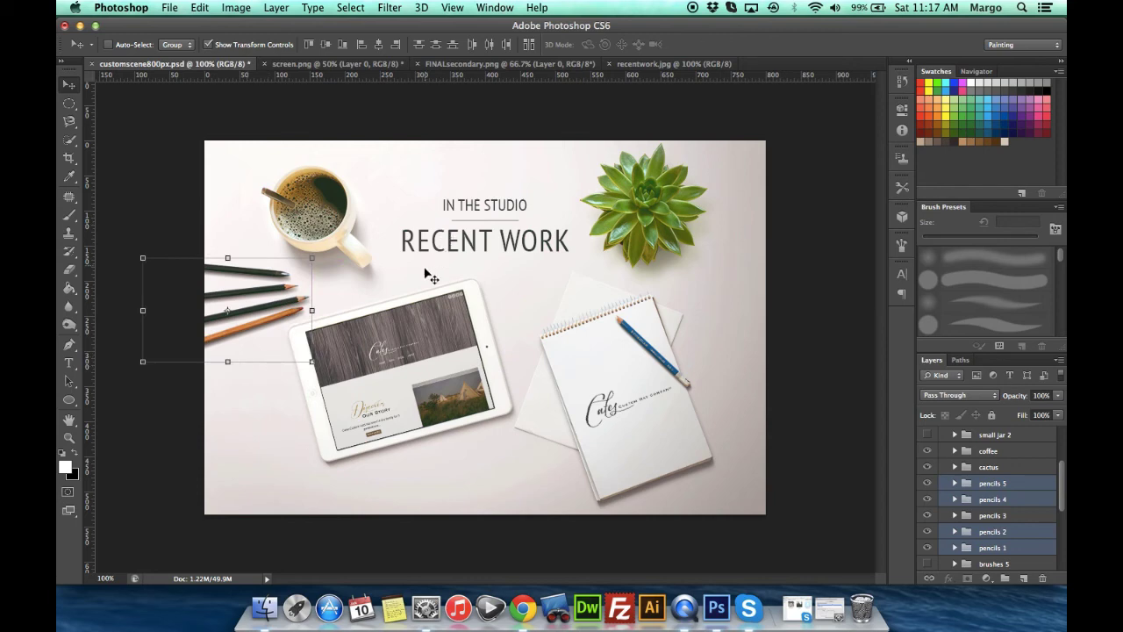
- Crop equal strips off both sides of the scene to about 725 px wide, keeping the layers editable
{"action": "left_click", "coordinate": [69, 158]}
{"action": "left_click_drag", "start_coordinate": [210, 326], "coordinate": [235, 316]}
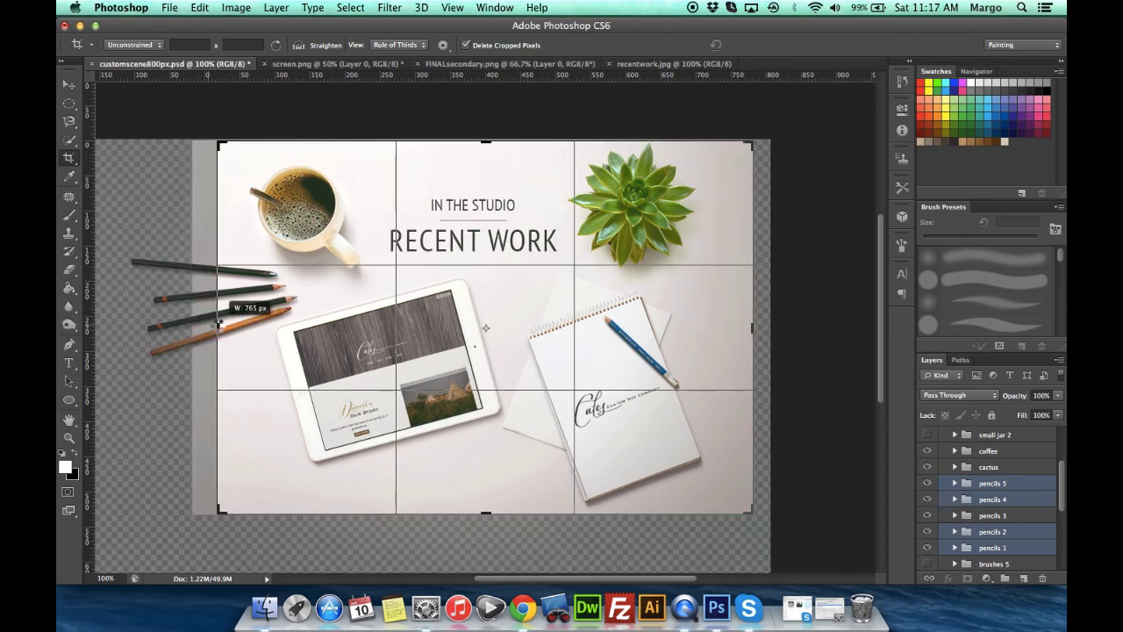
{"action": "mouse_move", "coordinate": [755, 333]}
{"action": "left_mouse_down"}
{"action": "mouse_move", "coordinate": [746, 317]}
{"action": "mouse_move", "coordinate": [741, 344]}
{"action": "left_mouse_up"}
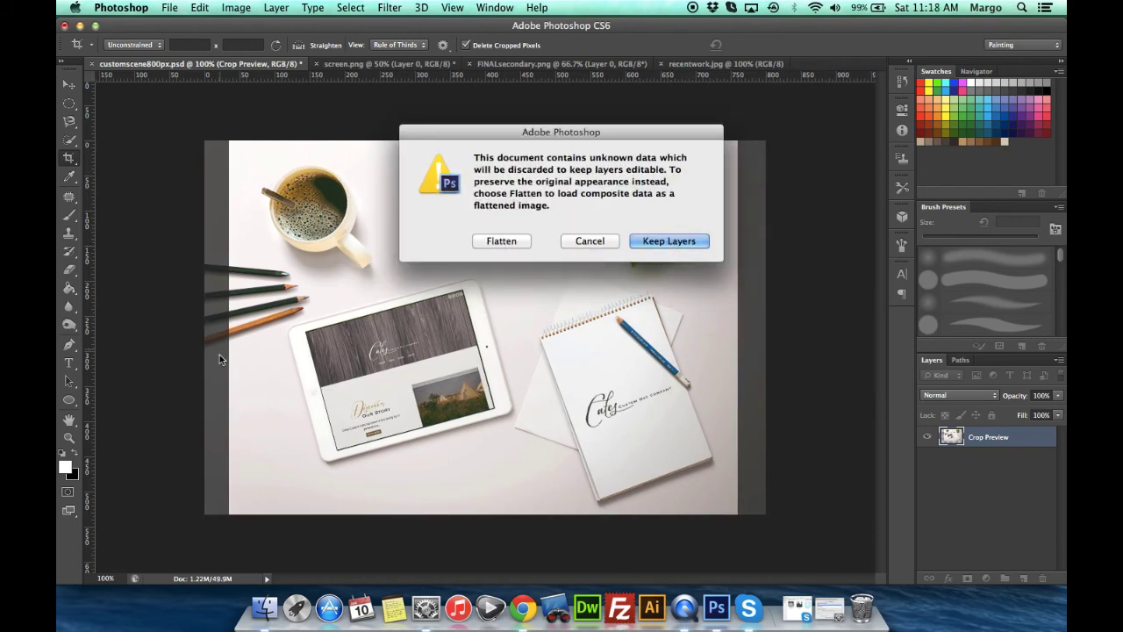
{"action": "left_click", "coordinate": [686, 239]}
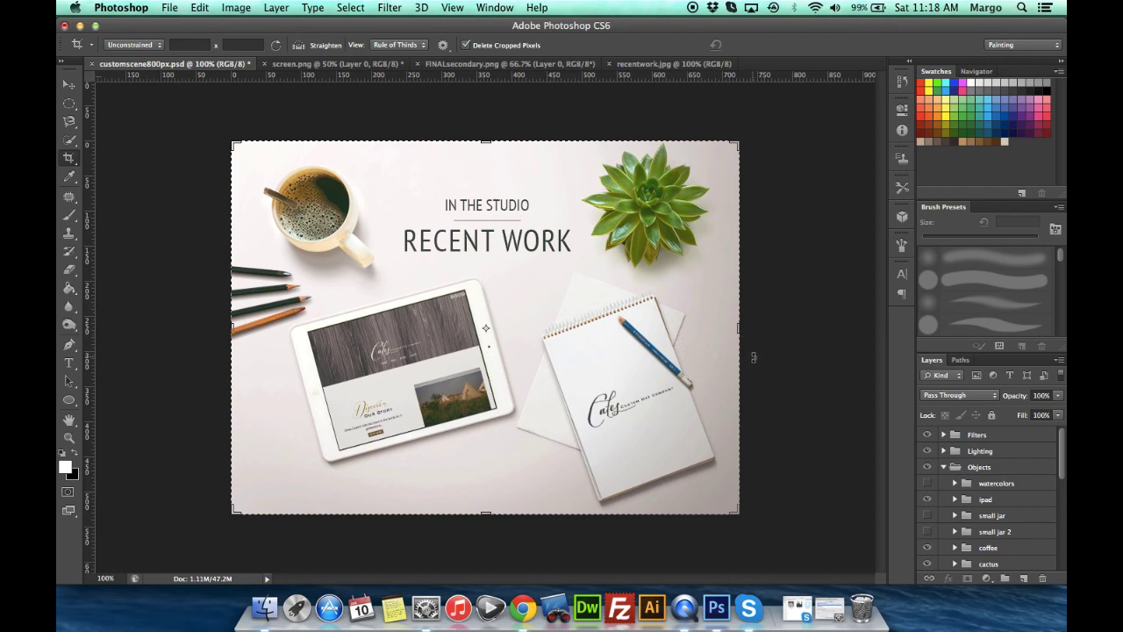
- Collapse the Objects group and save the scene to the Desktop as customscene800px.psd in Photoshop format with layers
{"action": "left_click", "coordinate": [956, 468]}
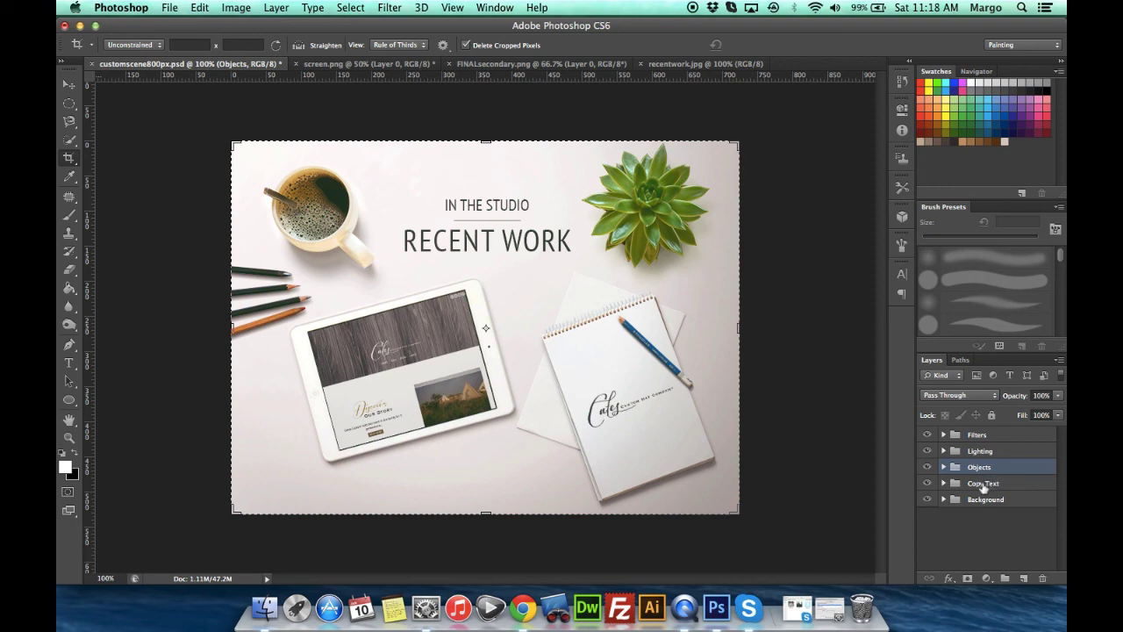
{"action": "key", "text": "super+shift+s"}
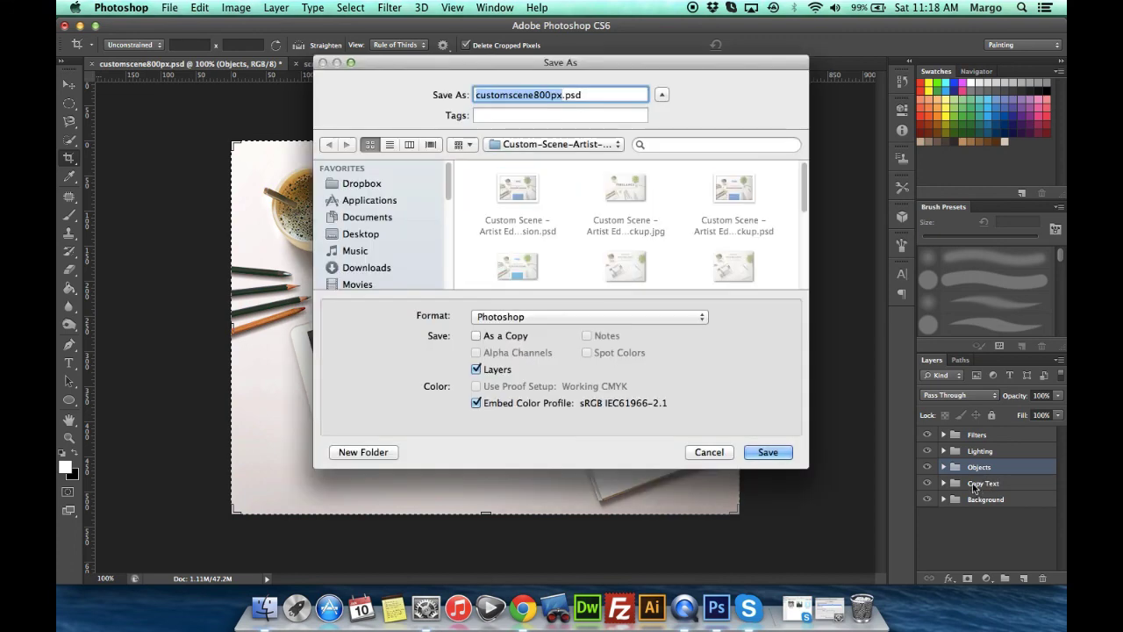
{"action": "left_click", "coordinate": [361, 233]}
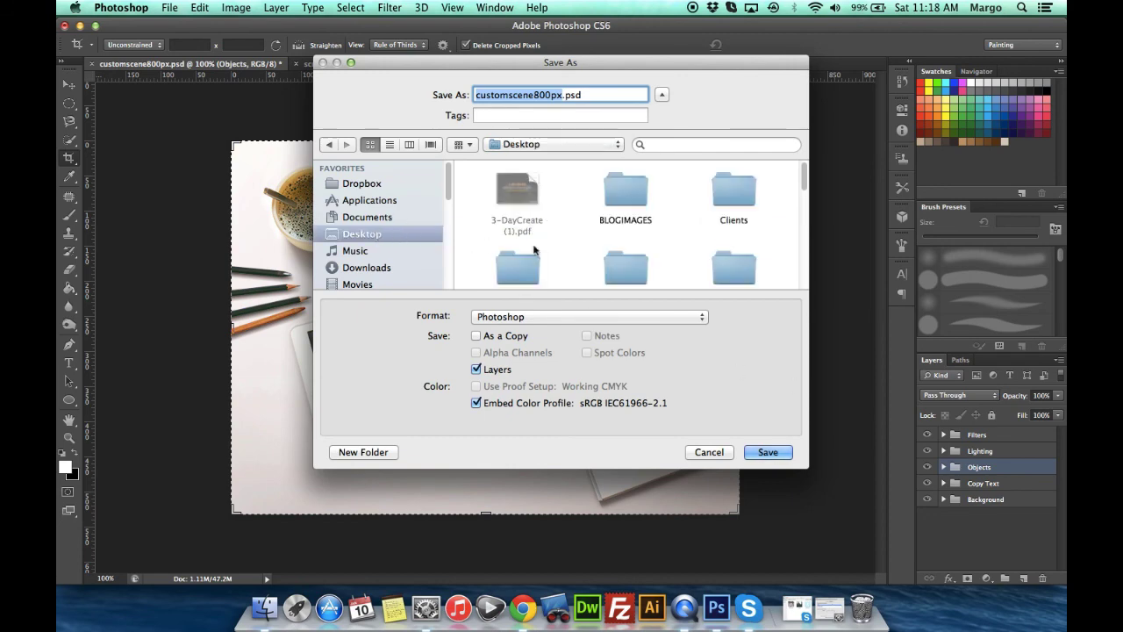
{"action": "key", "text": "Return"}
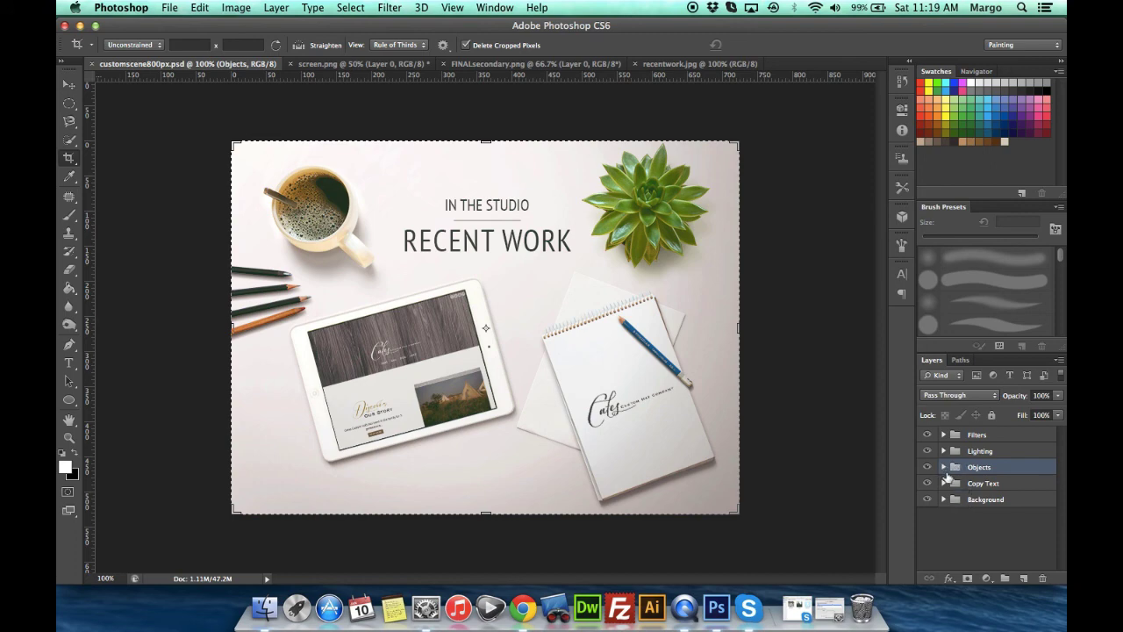
{"action": "right_click", "coordinate": [685, 607]}
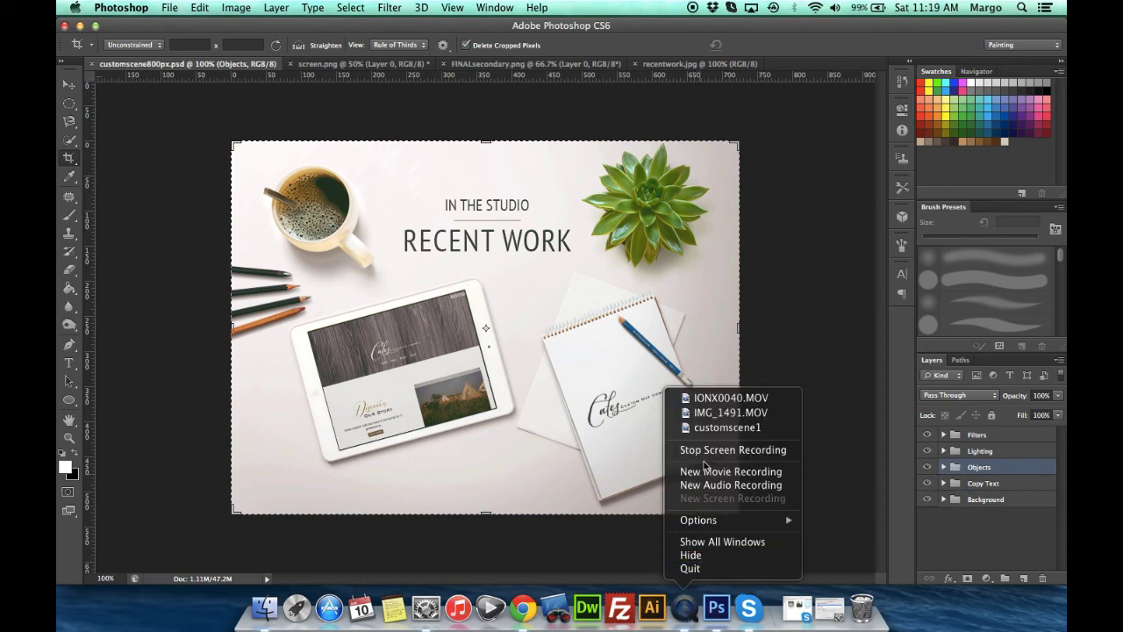